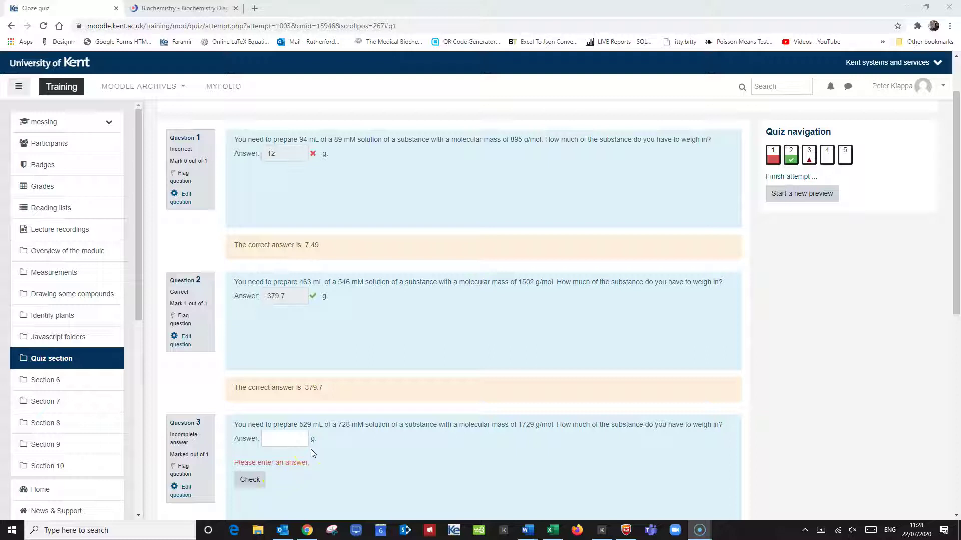
Highlight the 89 mM concentration and the 895 g/mol molecular mass in Moodle's question 1
left_click(300, 468)
left_click(407, 180)
left_click_drag(299, 140, 342, 139)
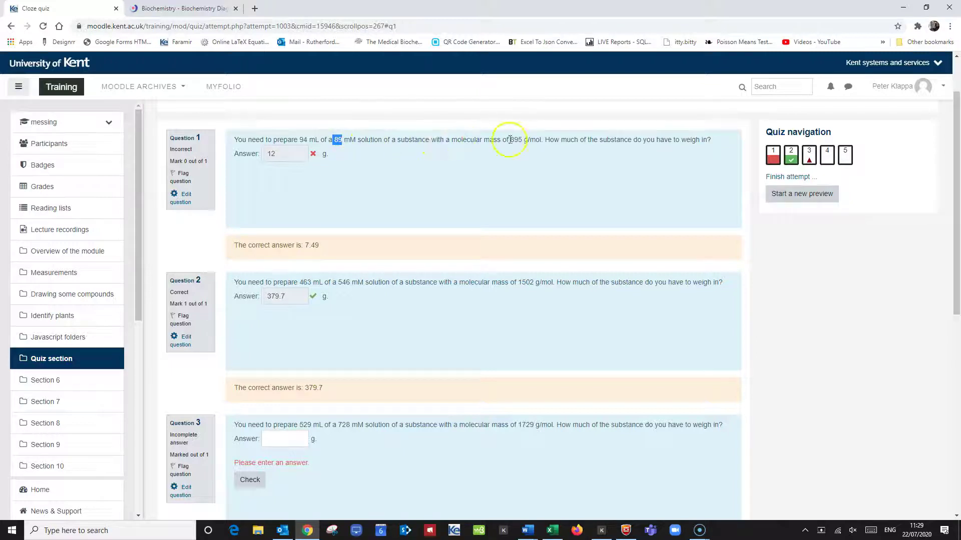
left_click_drag(509, 140, 520, 140)
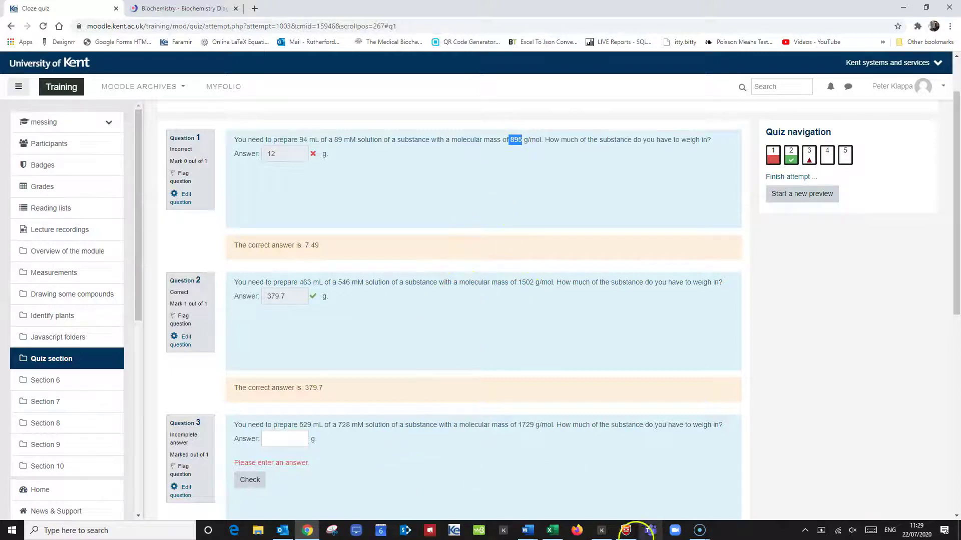
mouse_move(553, 535)
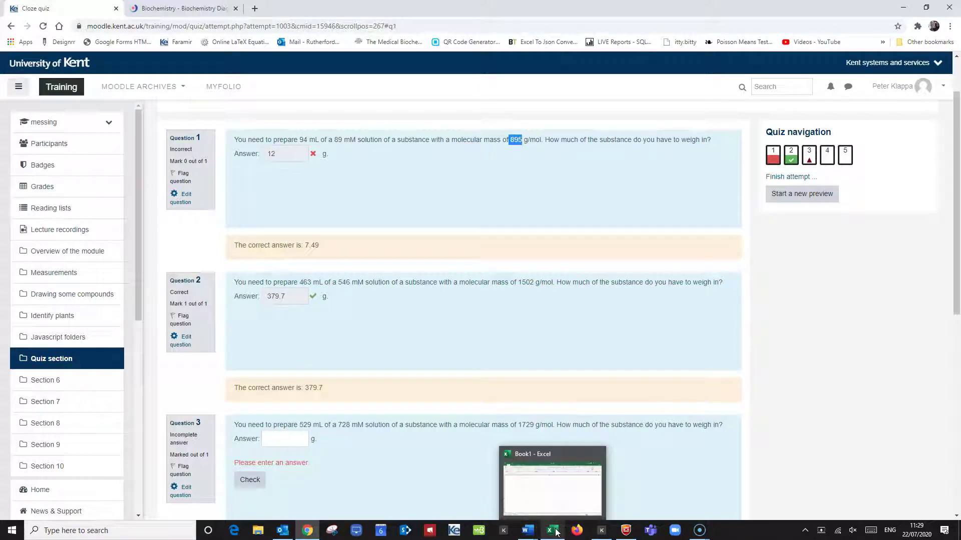
In the Book1 workbook, enter 'You need to prepare' in cell B2
left_click(554, 531)
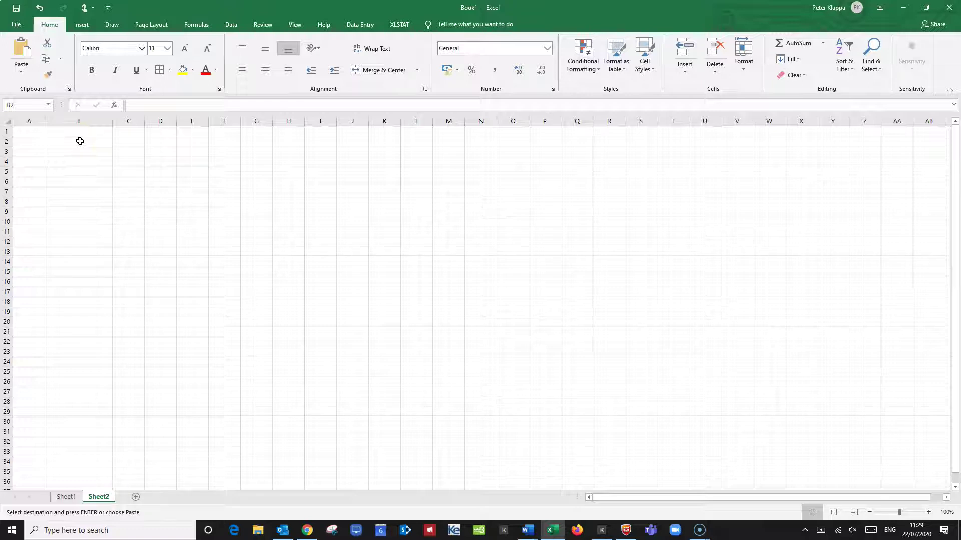
left_click(80, 141)
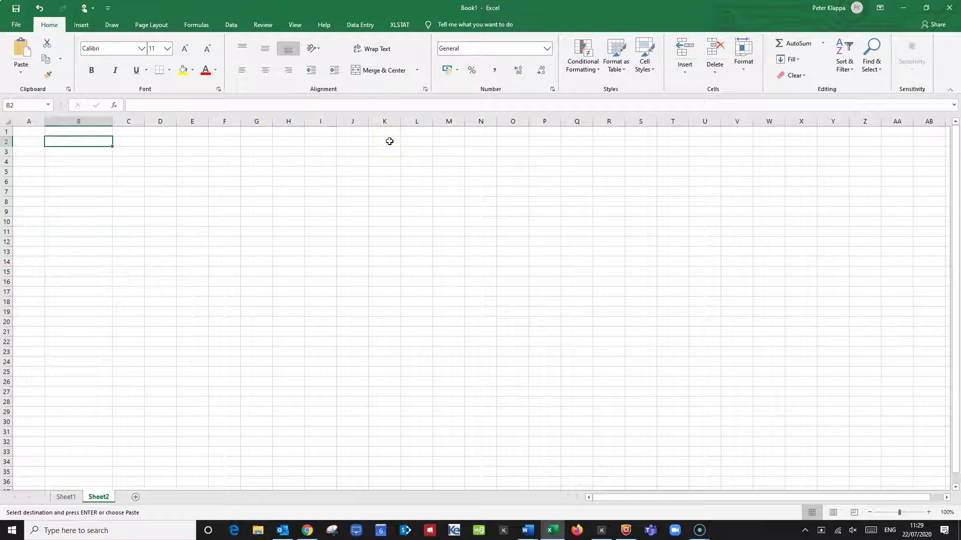
type("Yo")
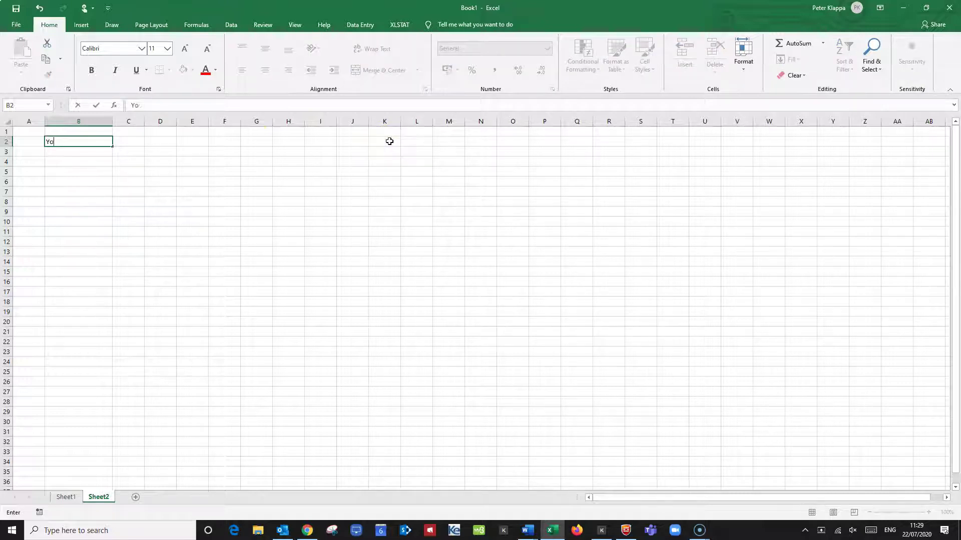
type("u need to prepare")
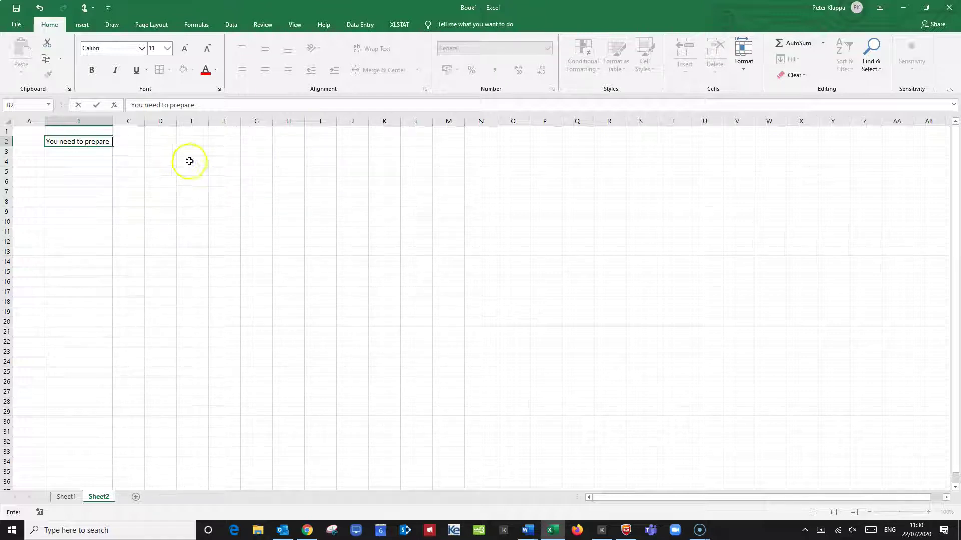
key("Tab")
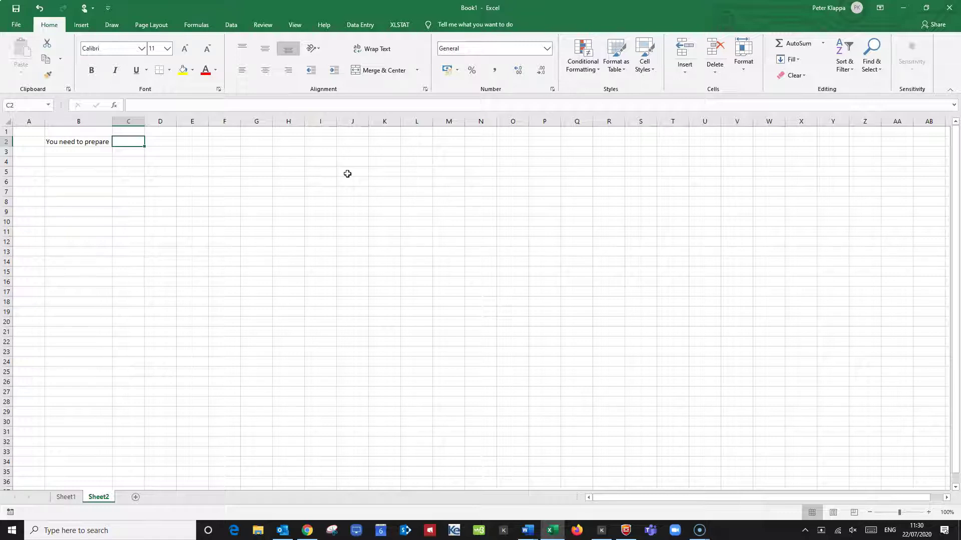
Put =RANDBETWEEN(10,800) in C2 as the random volume
type("=ran")
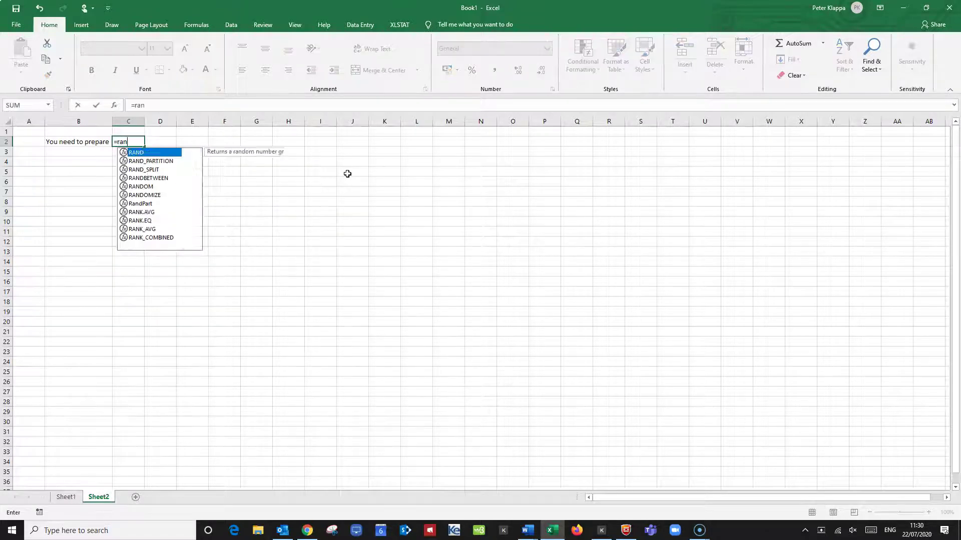
type("db")
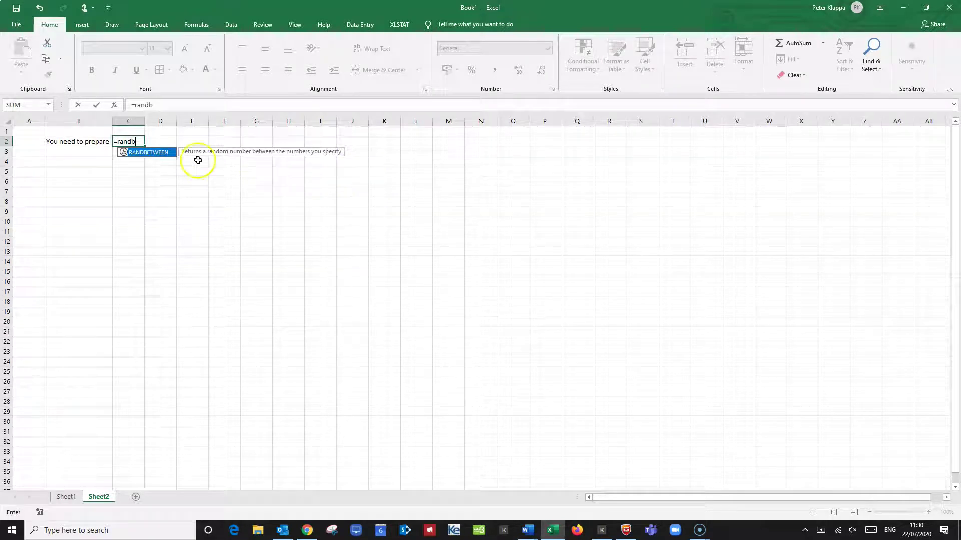
double_click(156, 156)
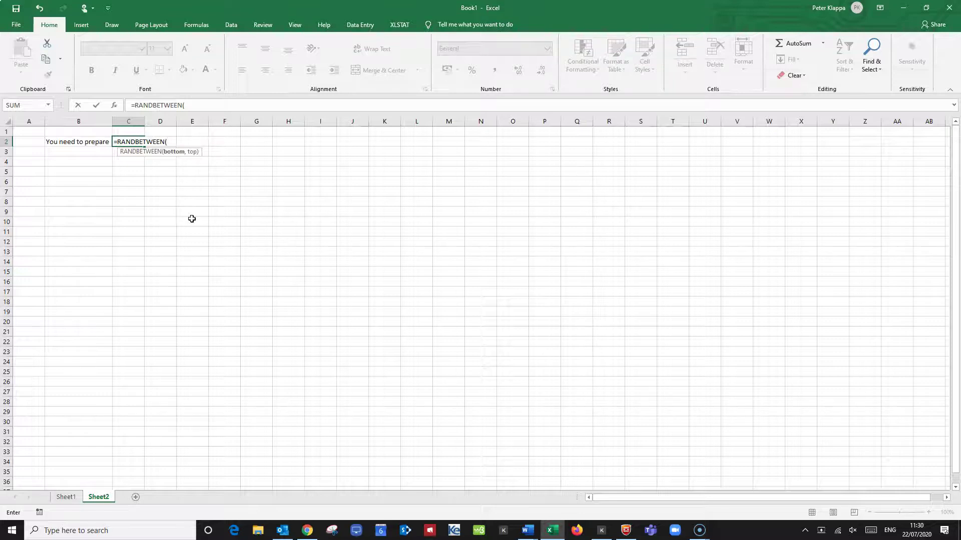
type("10,800)")
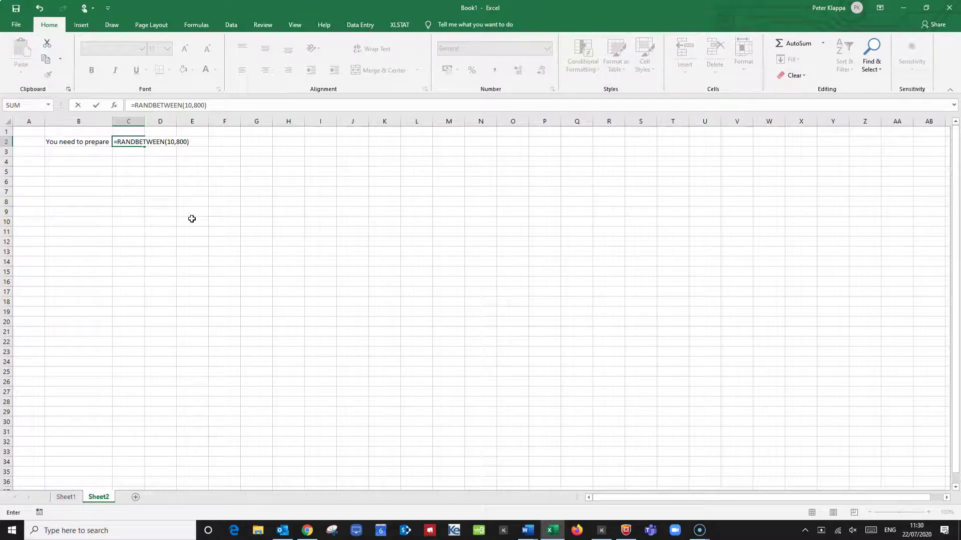
key("Return")
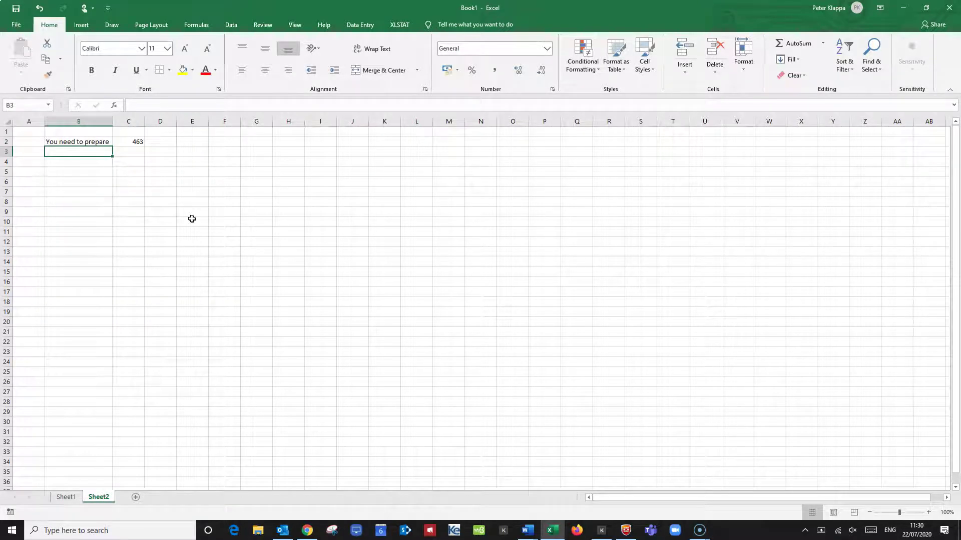
Fill D2 with 'mL of a', E2 with =RANDBETWEEN(10,800), and type the molecular-mass sentence into F2
left_click(161, 143)
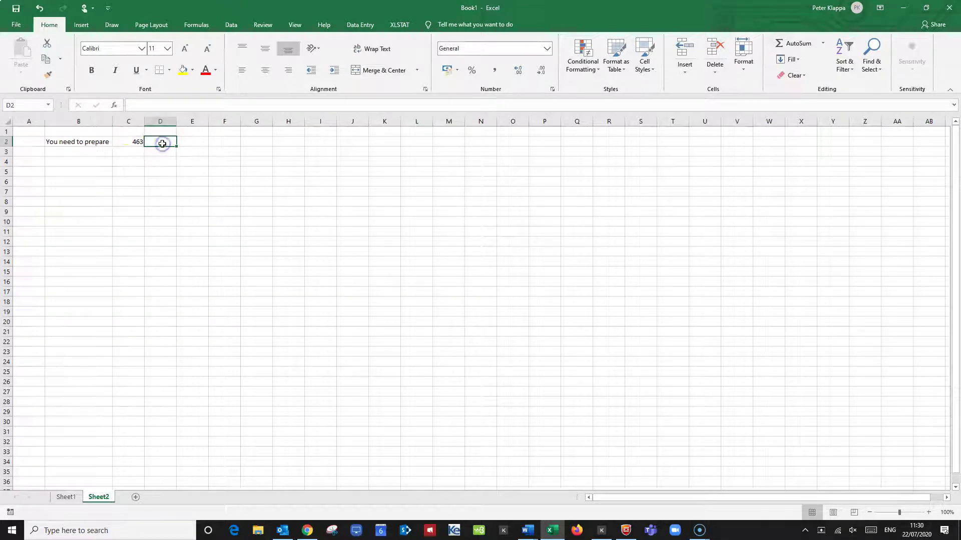
type("mL")
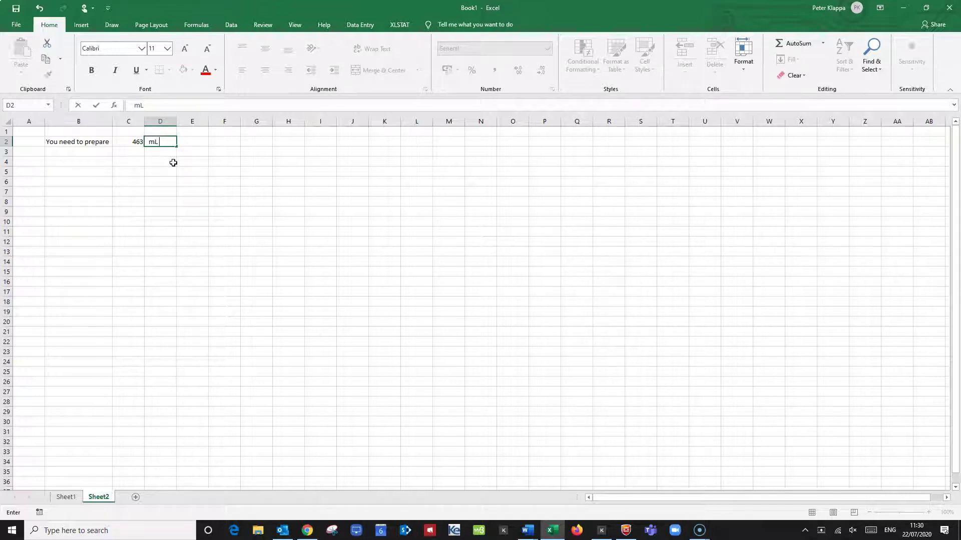
type(" of a")
key("Tab")
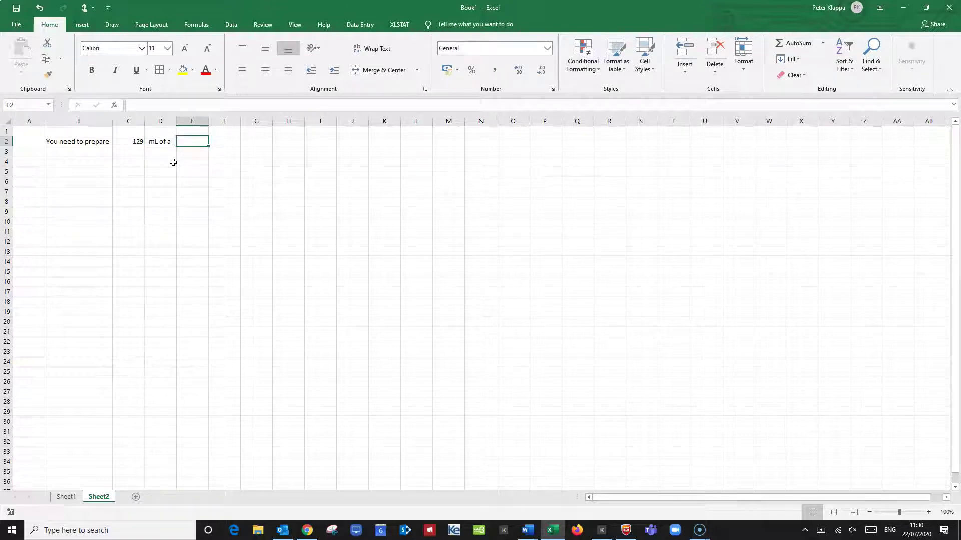
type("=randbet")
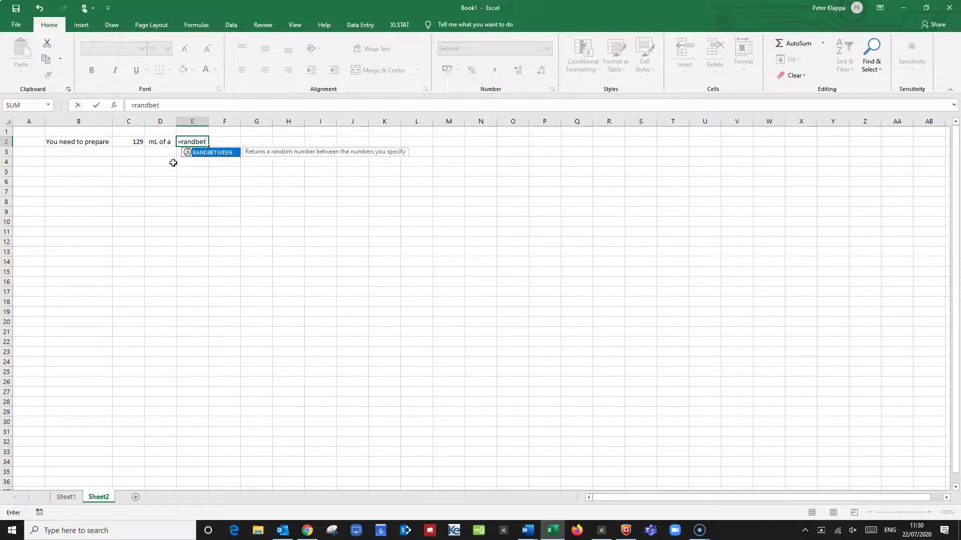
double_click(210, 152)
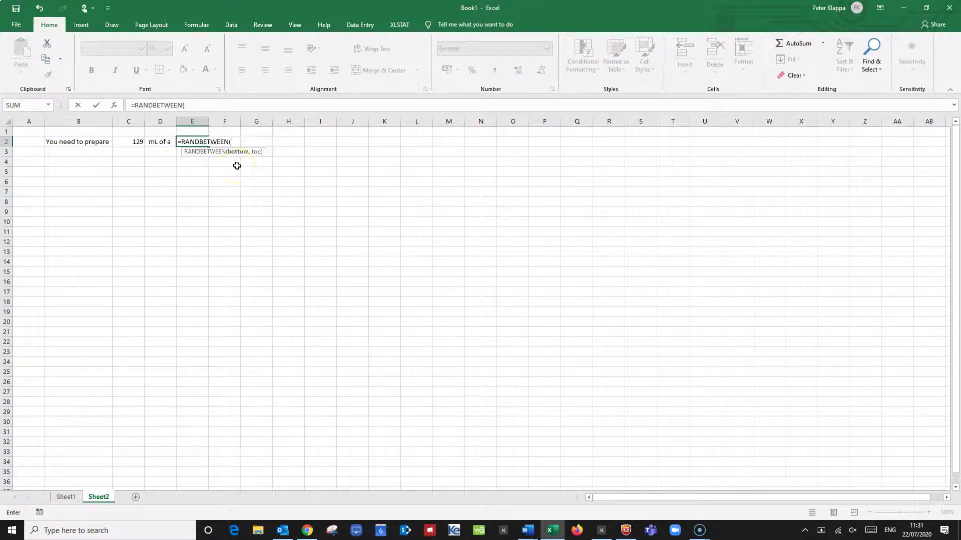
type("10,800)")
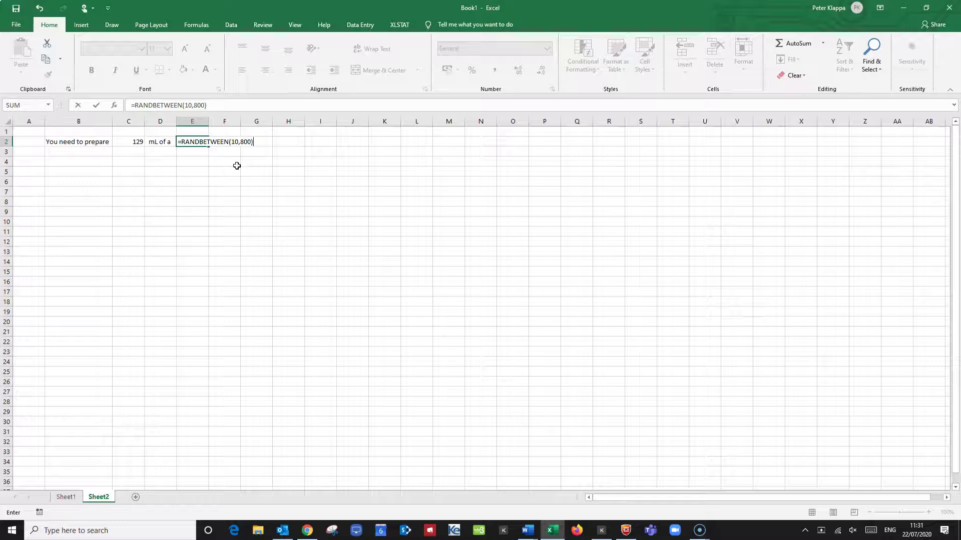
key("Tab")
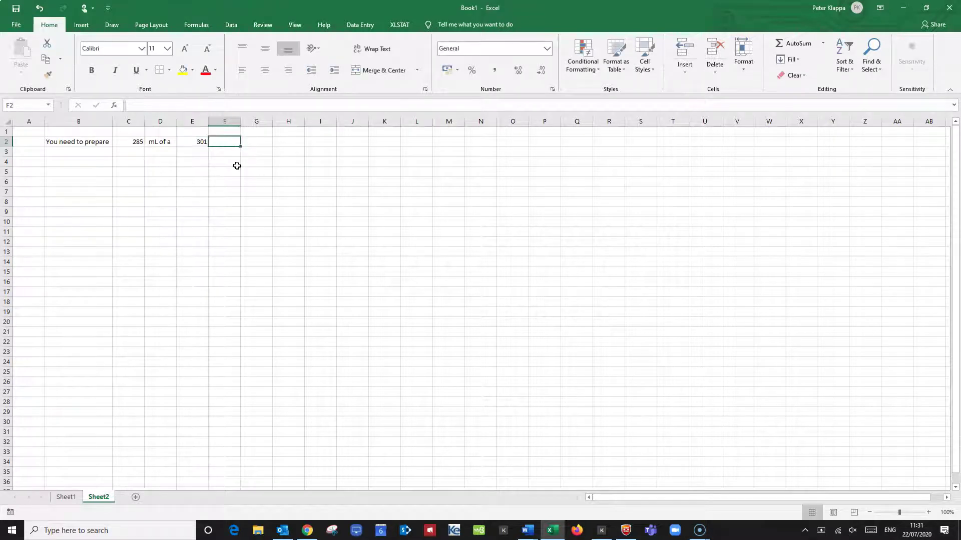
type("m")
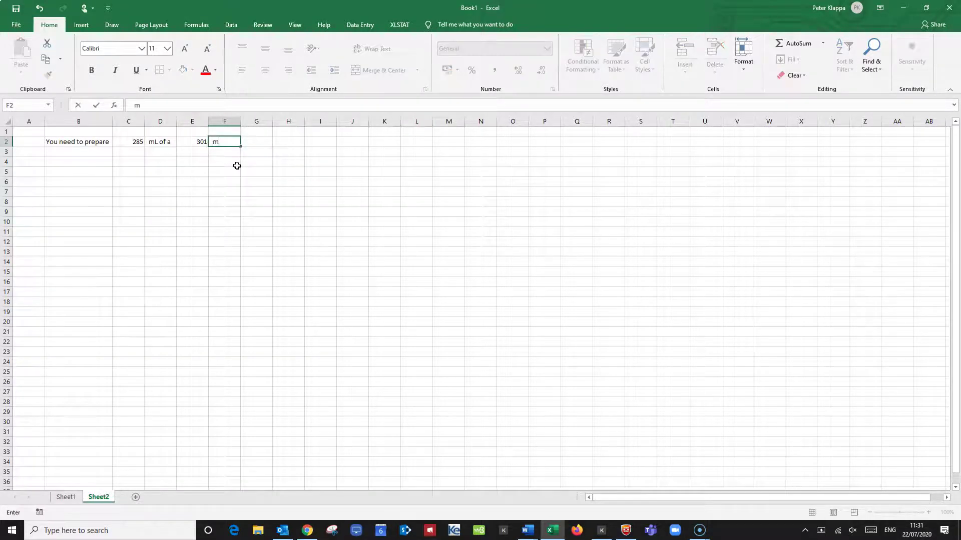
type("M solution. The subst")
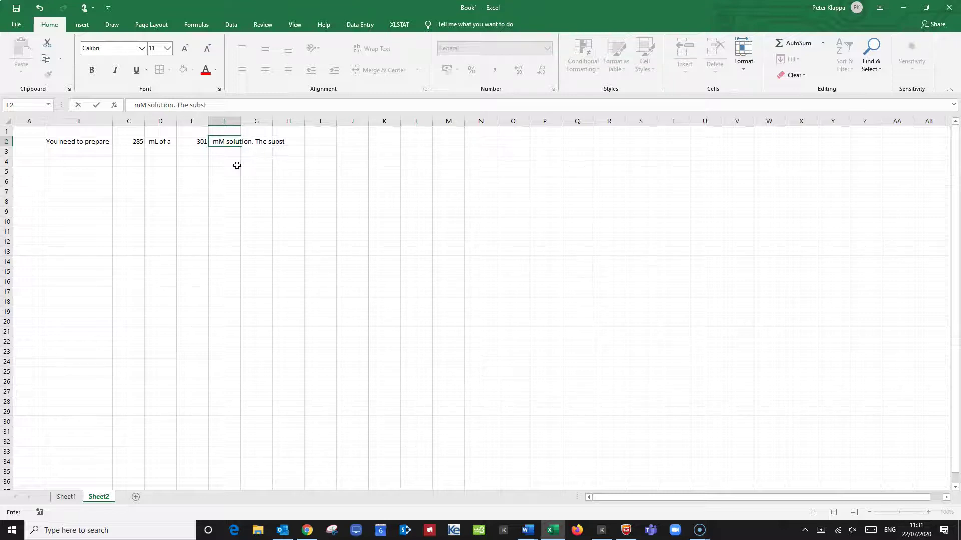
type("ance has a molecular ma")
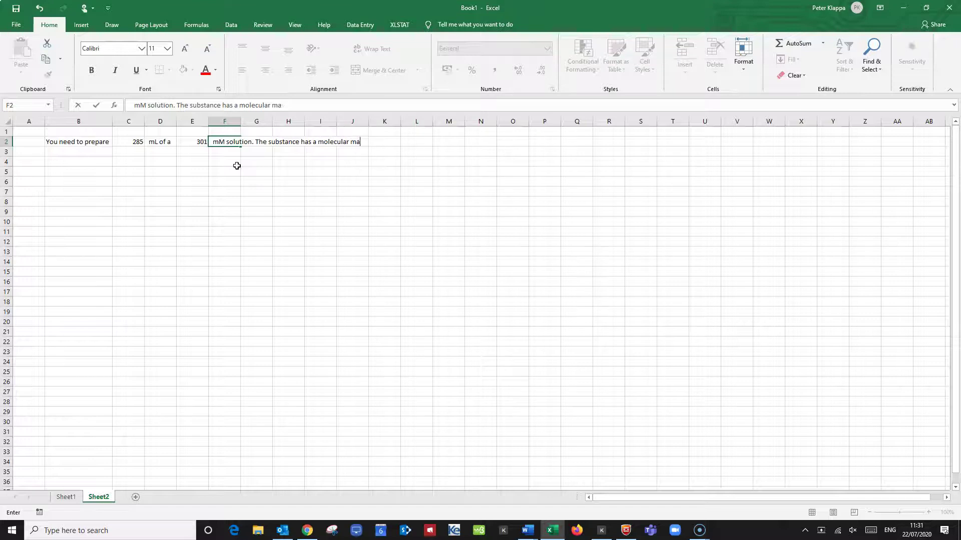
type("ss of")
Enter =RANDBETWEEN(100,1000) in G2 and type 'g/mol. How much of that substance do you have to weigh in?' into H2
key("Tab")
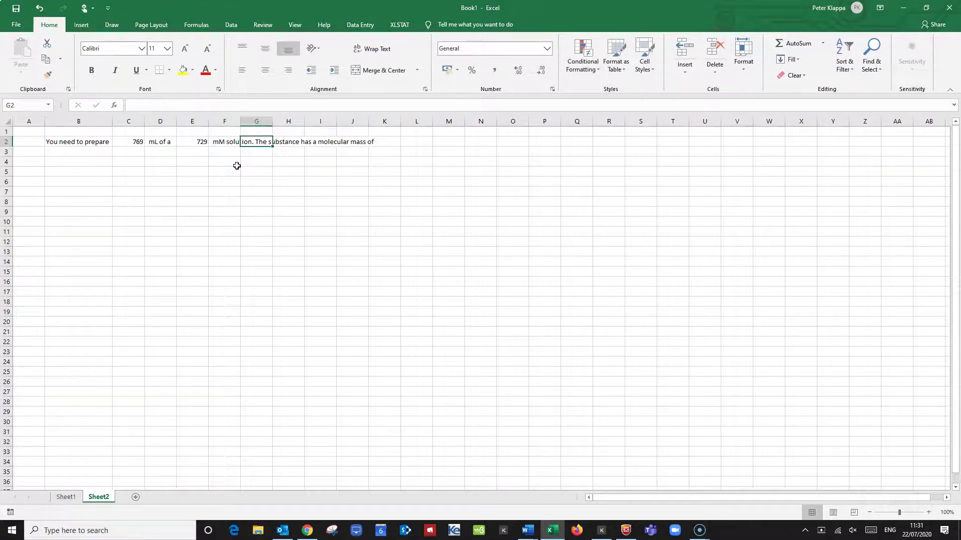
type("=")
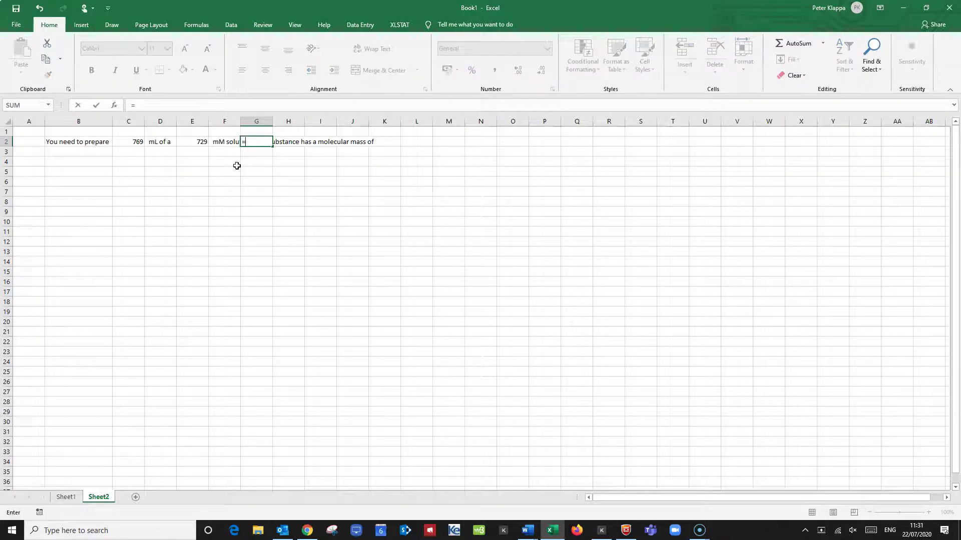
type("randb")
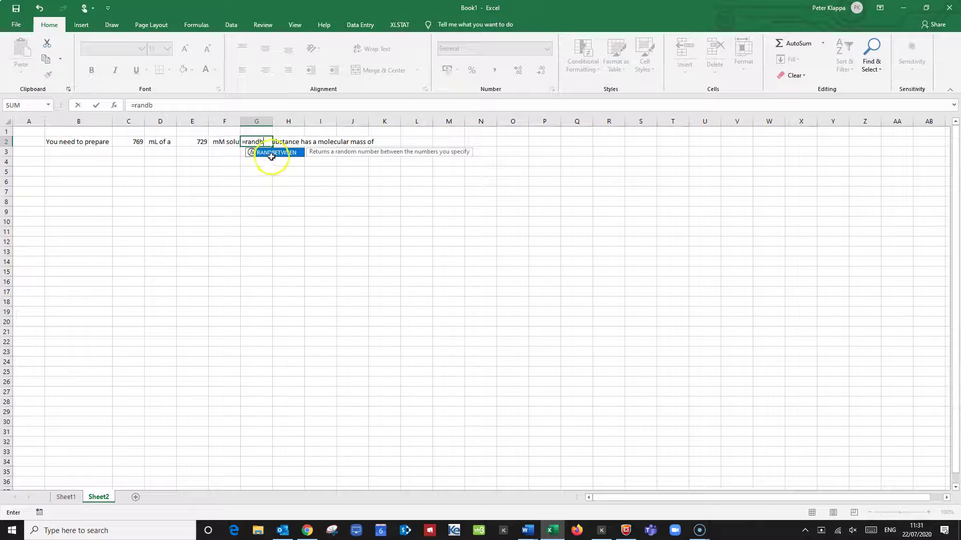
double_click(273, 153)
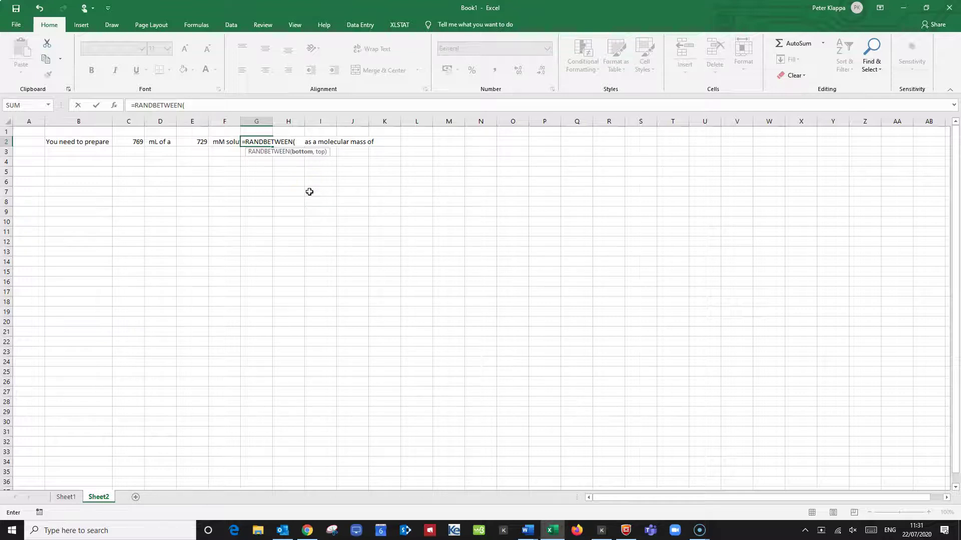
type("100, 10")
type("00)")
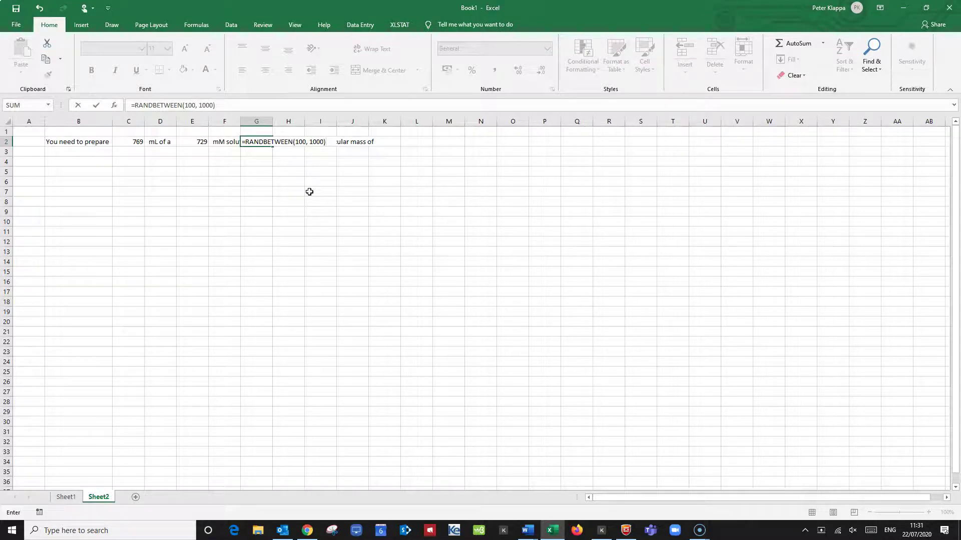
key("Tab")
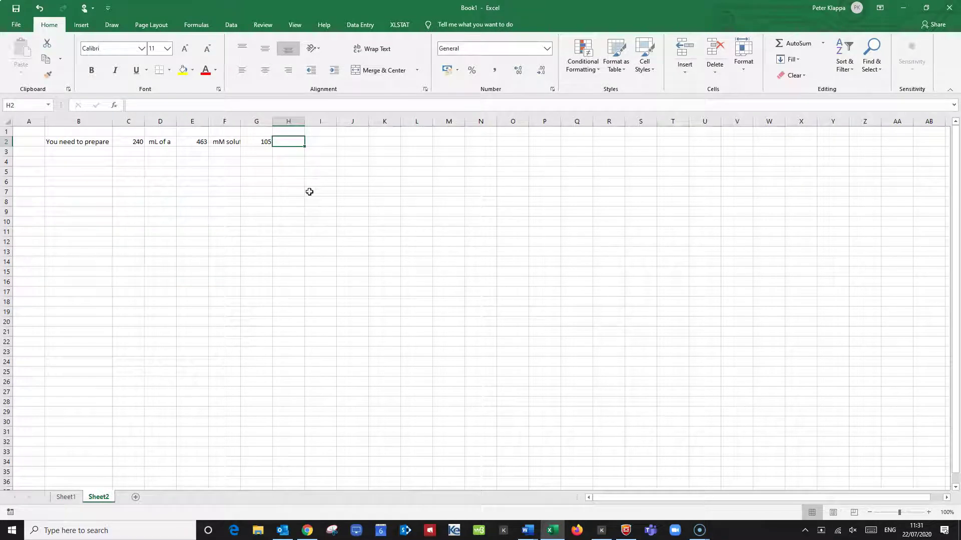
type("g/")
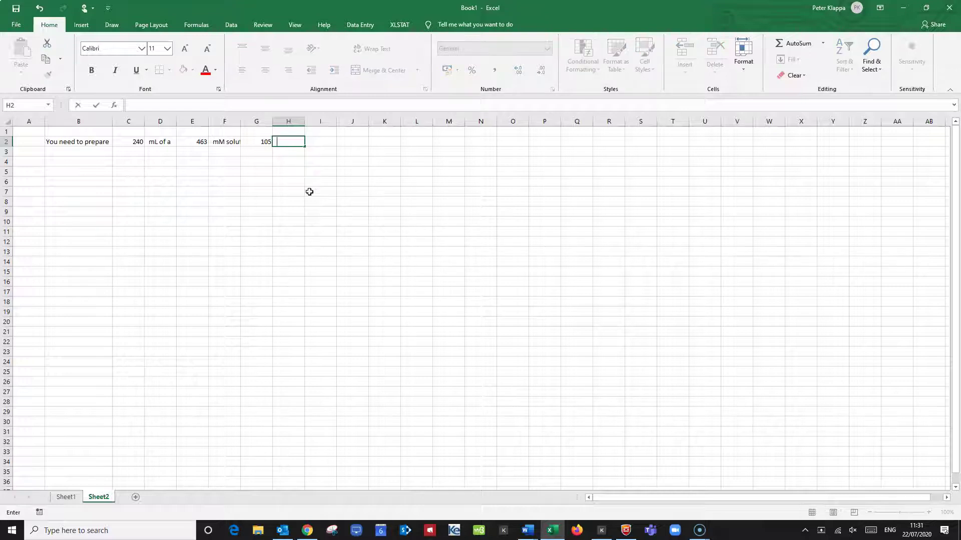
type("mol. How m")
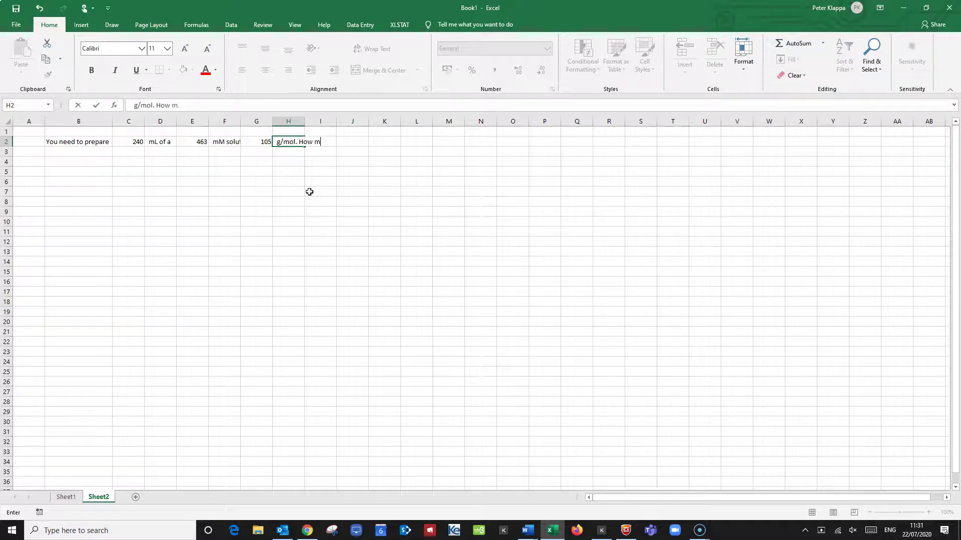
type("uch of that substance do you ")
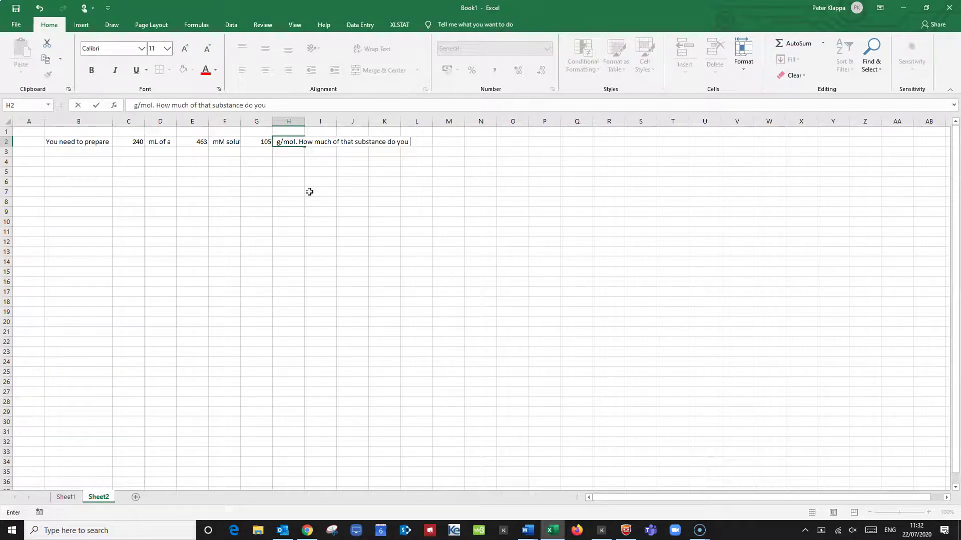
type("have to weigh in?")
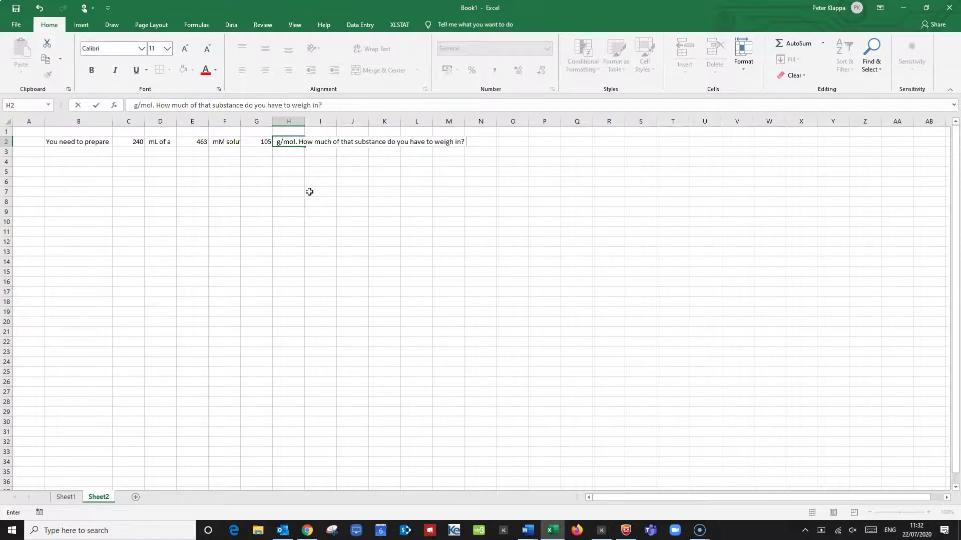
Append ' \n Answer: {#' to H2's question text
type("\\n Answer: {")
type("#")
key("Tab")
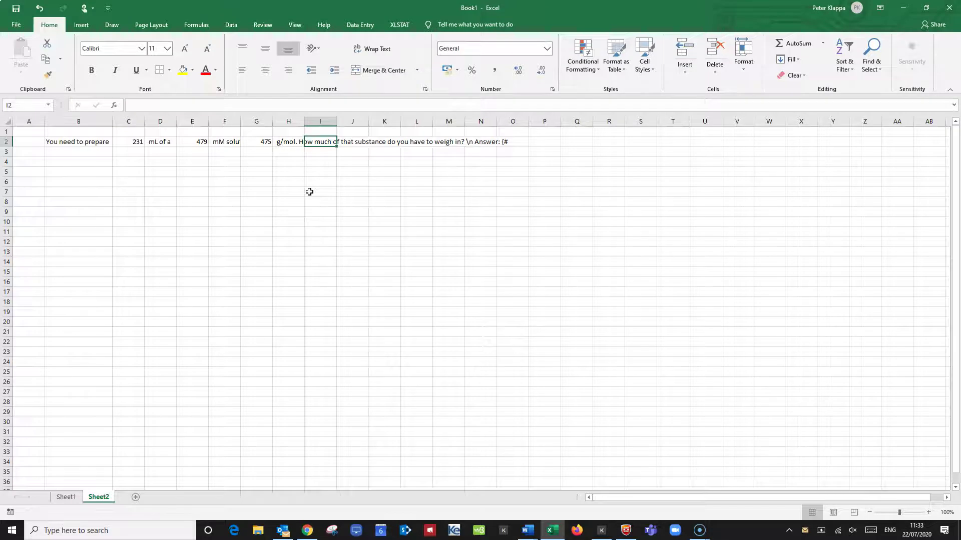
type("=")
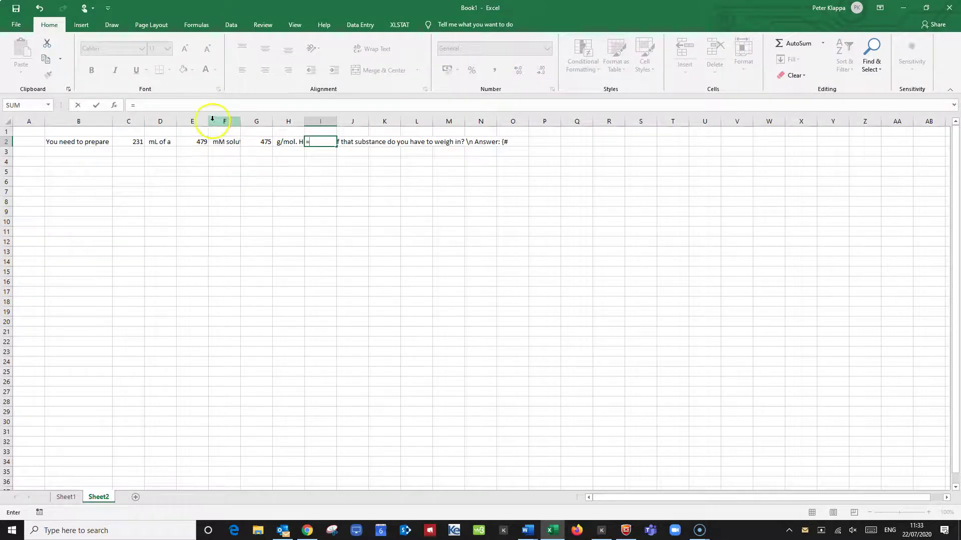
Build the formula =C2*E2*G2/1000 in I2
left_click(134, 143)
type("*")
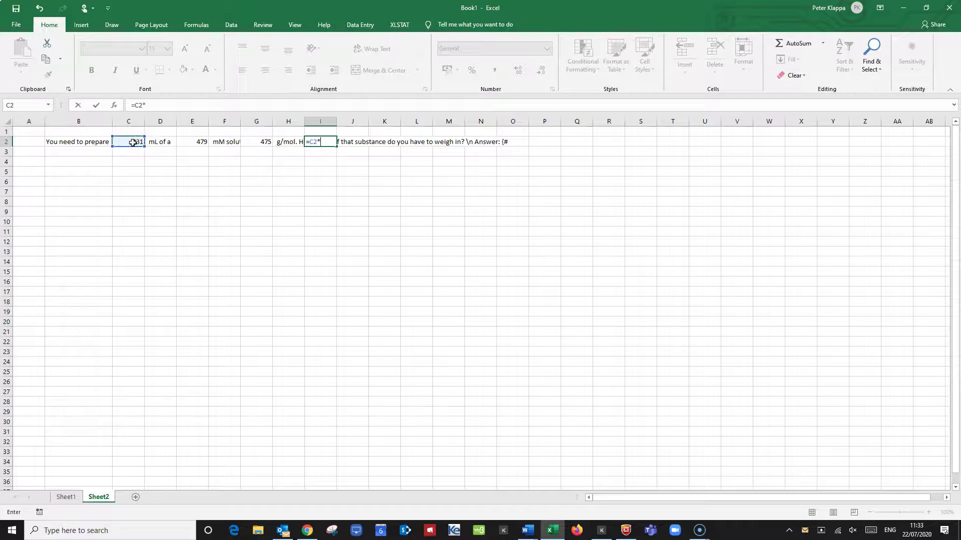
left_click(190, 141)
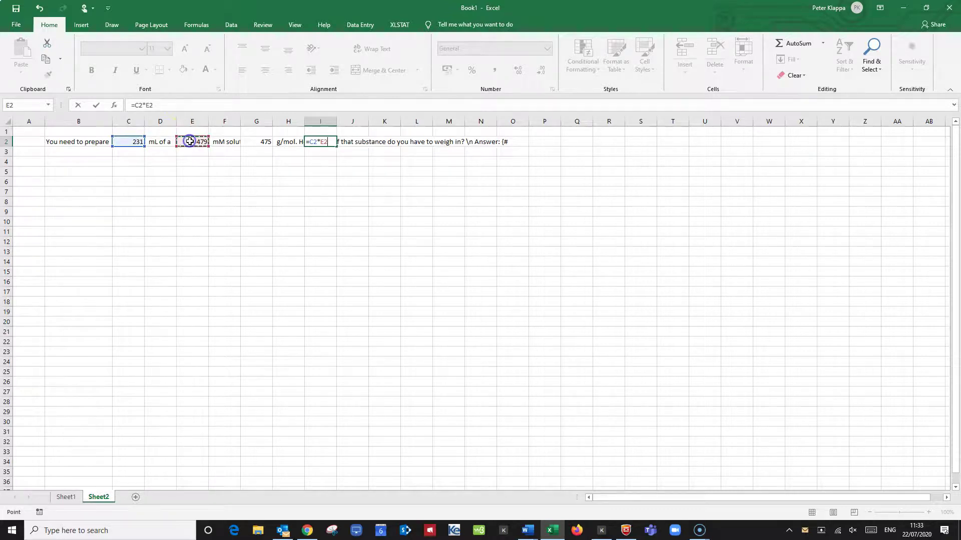
type("*")
left_click(263, 142)
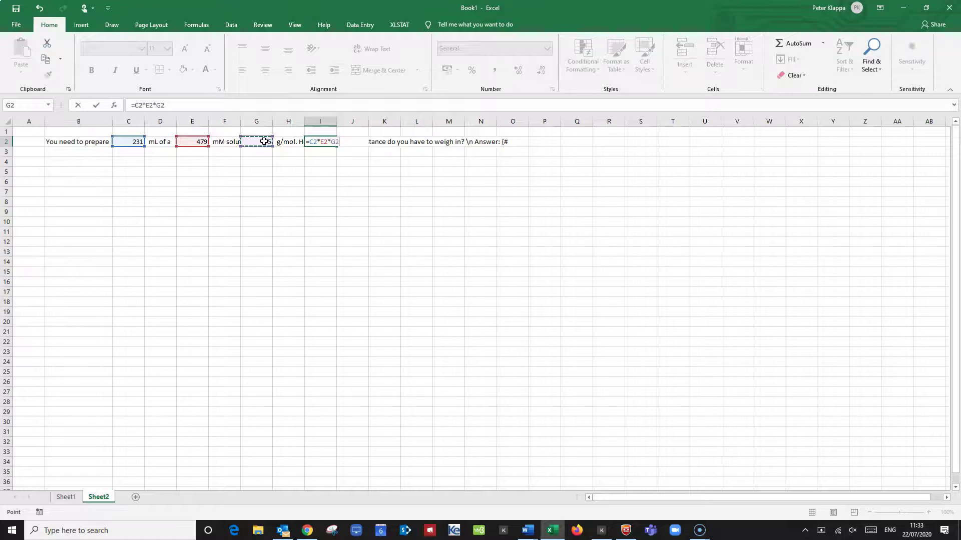
type("/1000")
Wrap I2's formula in ROUND(…,2) so the mass rounds to two decimals
left_click(136, 105)
type("Round")
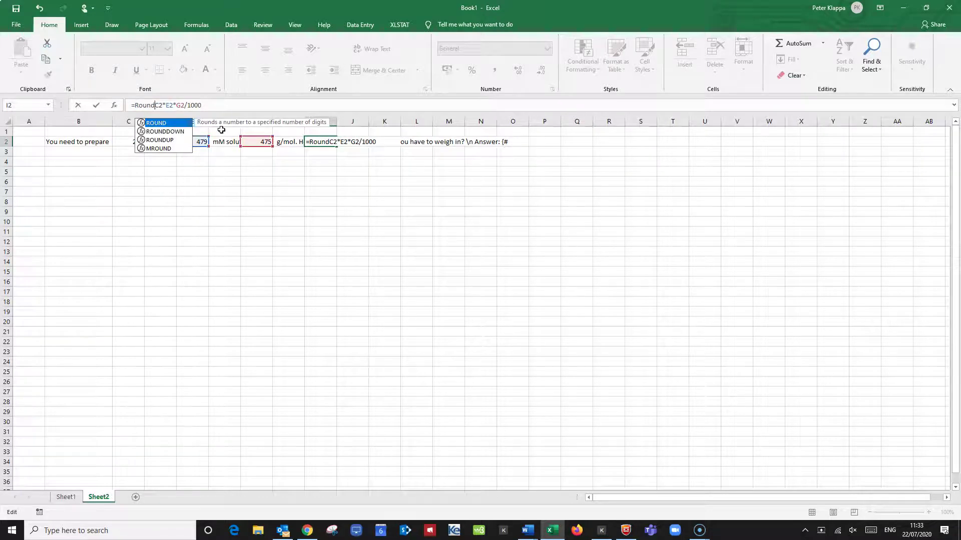
type("(")
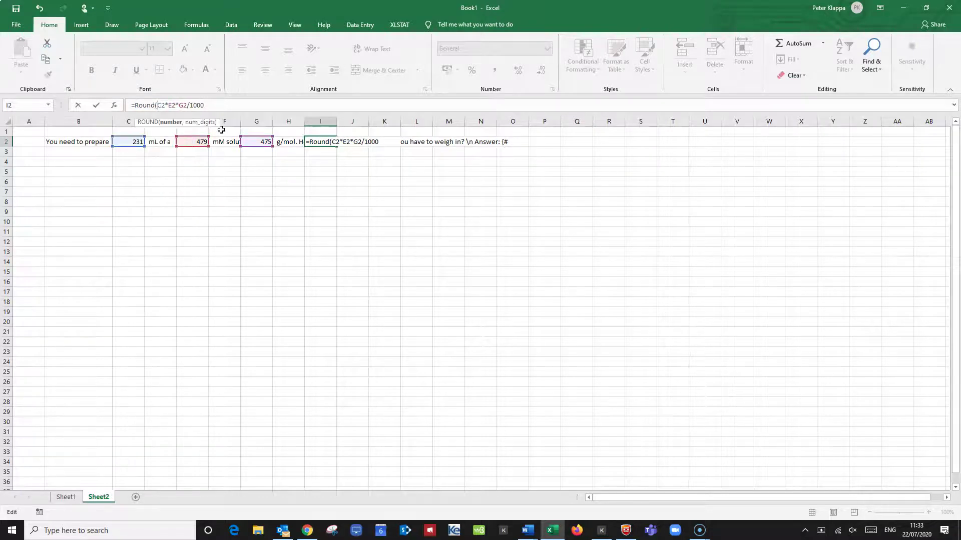
left_click(205, 105)
type(",2)")
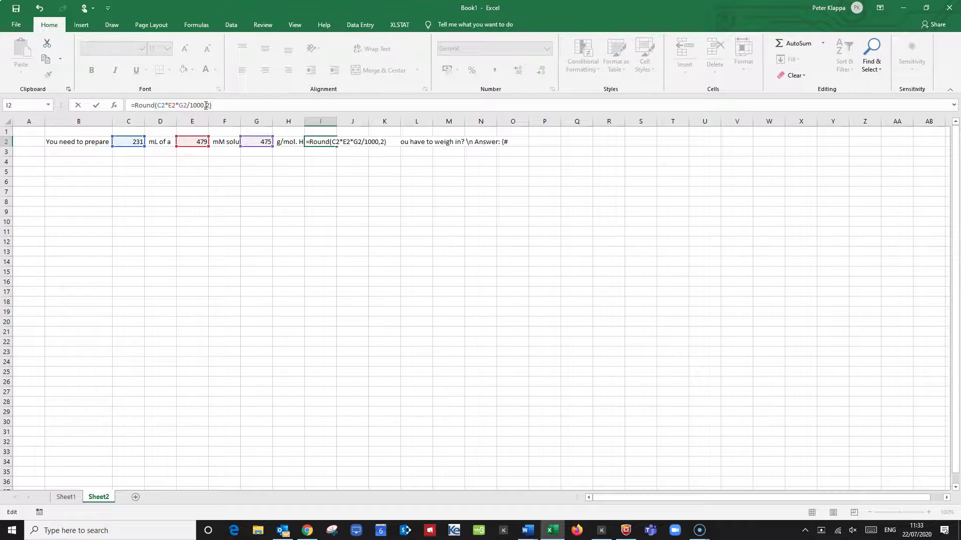
key("Return")
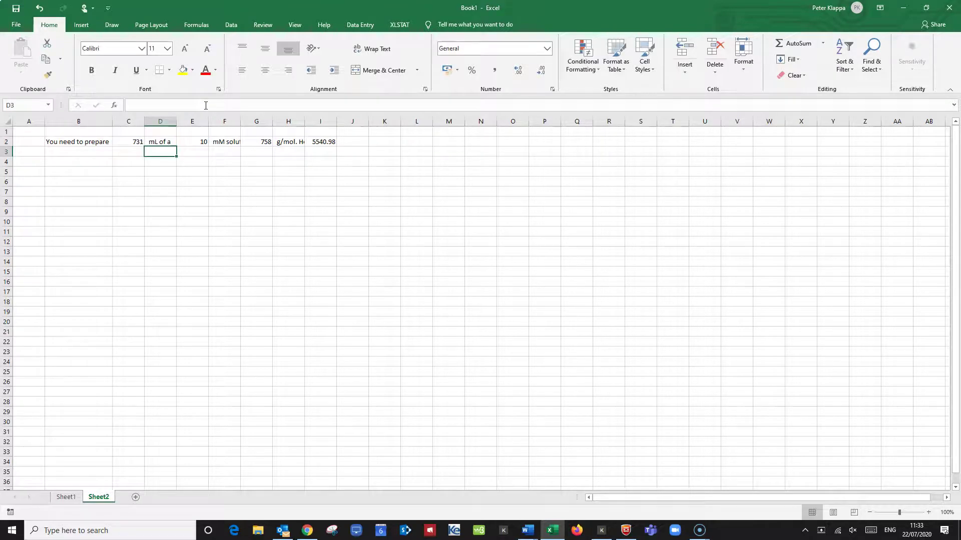
Change I2's divisor from 1000 to 1000000 so the answer reads 16.77 grams
left_click(324, 141)
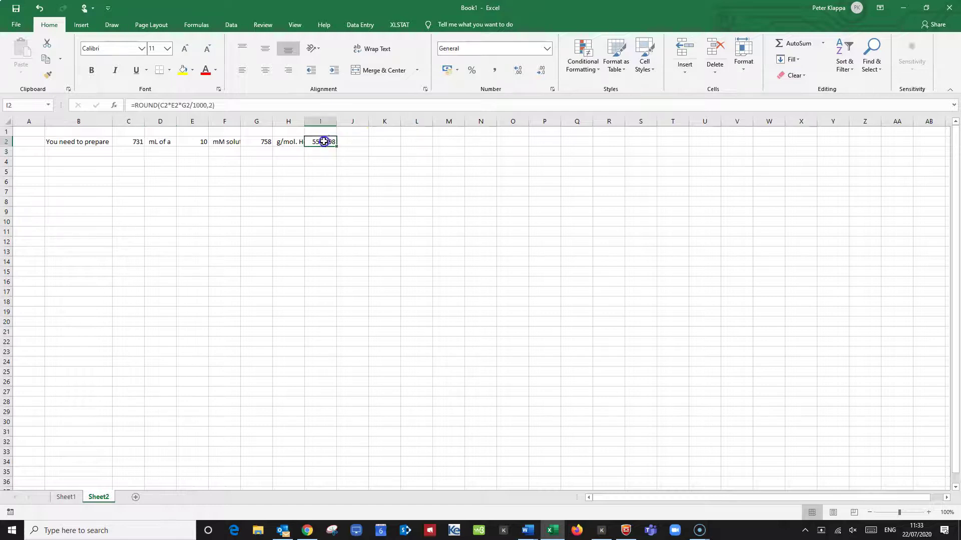
left_click(206, 106)
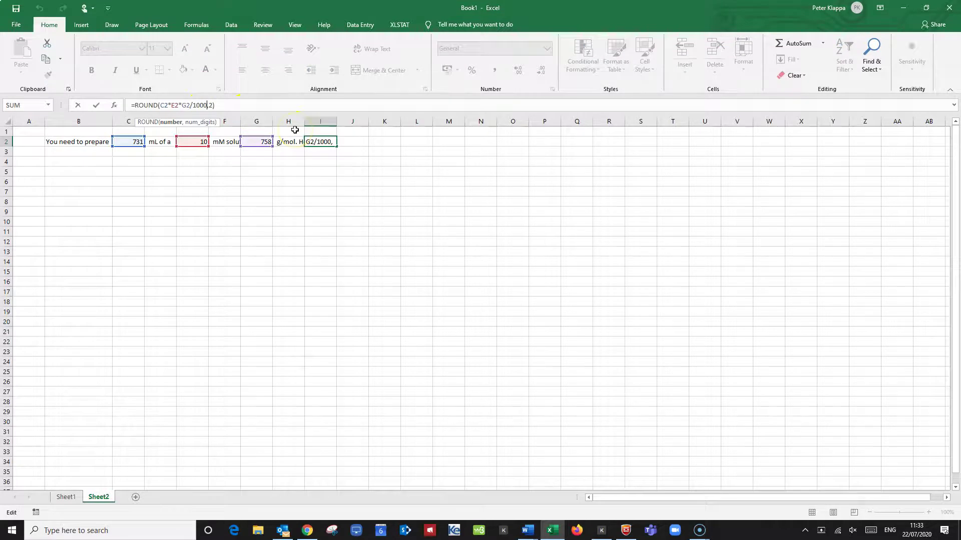
type("000")
key("Return")
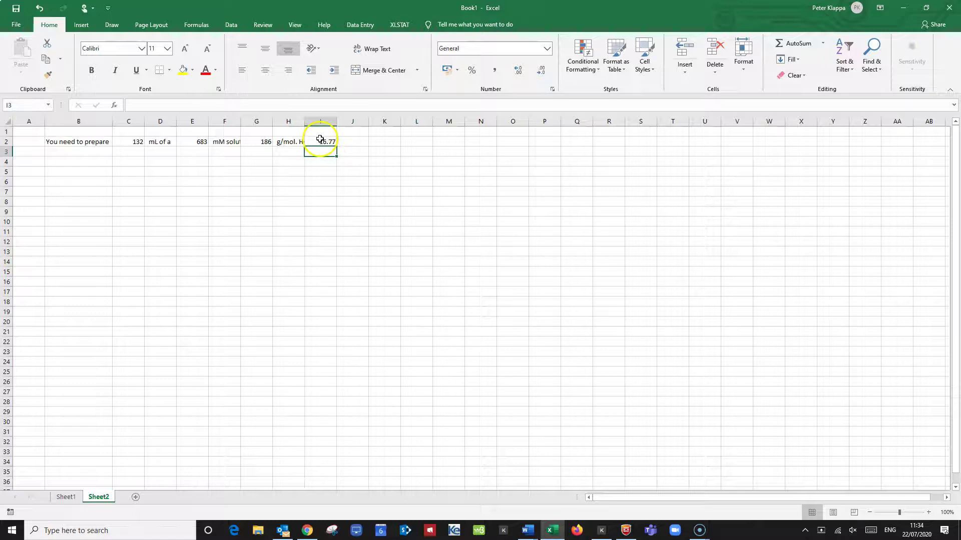
left_click(350, 140)
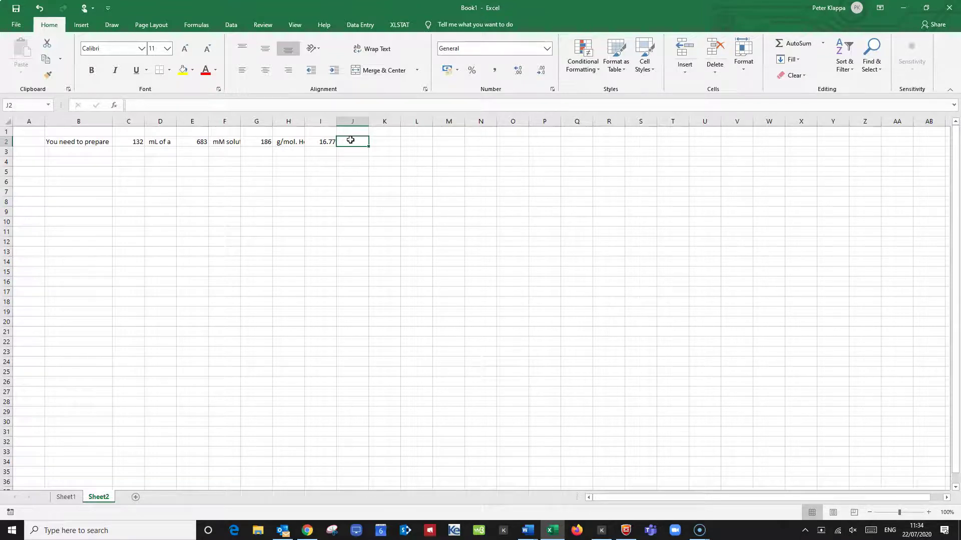
Enter the 0.1 tolerance and closing ':0.1} g. XX' text in J2, then widen column L
type("=")
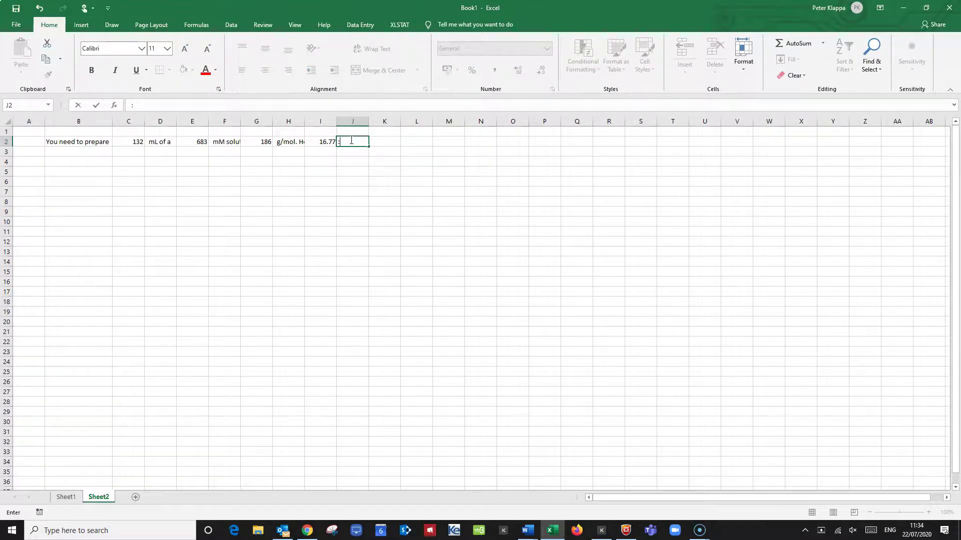
type("0.")
type("1")
type(")")
type(" g.")
type("XX")
key("Return")
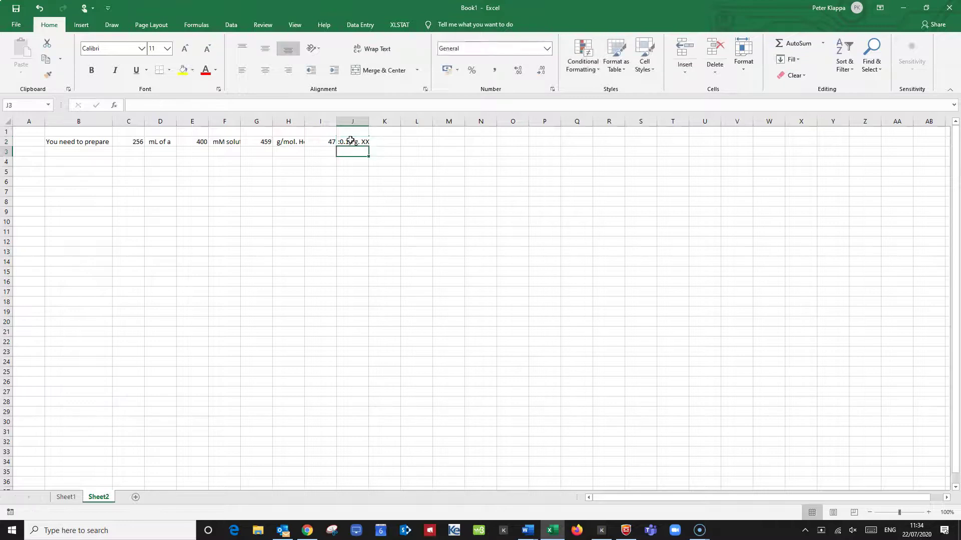
left_click_drag(433, 121, 789, 121)
left_click(430, 140)
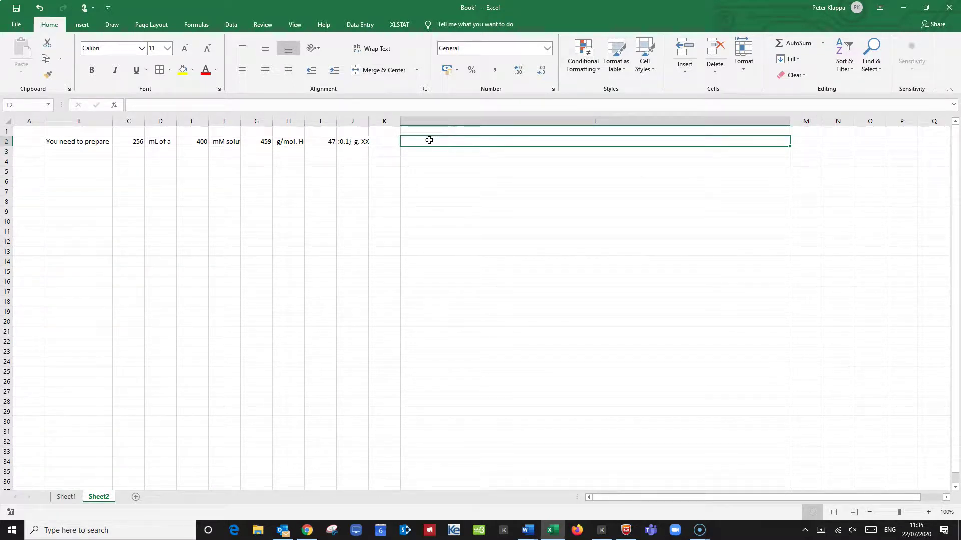
Enter =CONCAT(B2:J2) in L2 to join row 2 into one GIFT question
left_click(419, 142)
type("=")
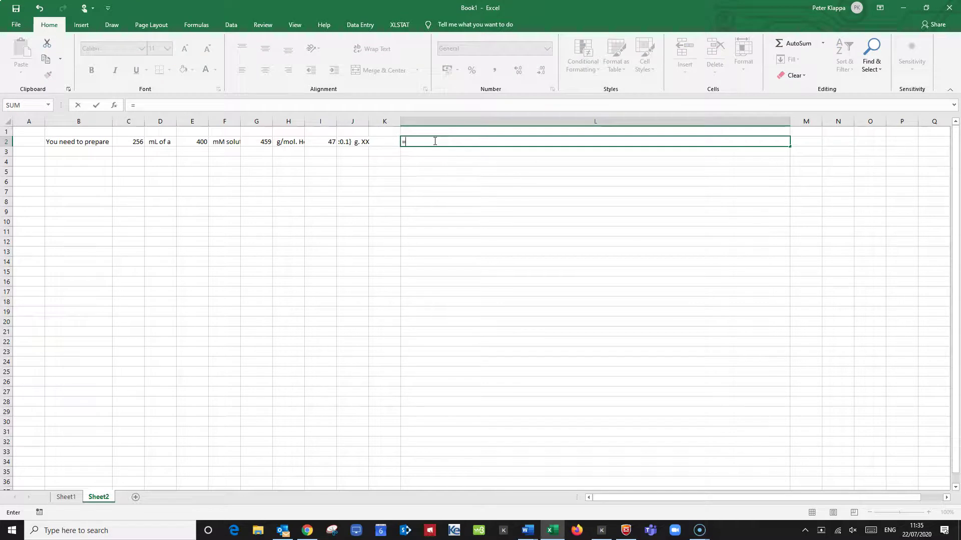
type("conc")
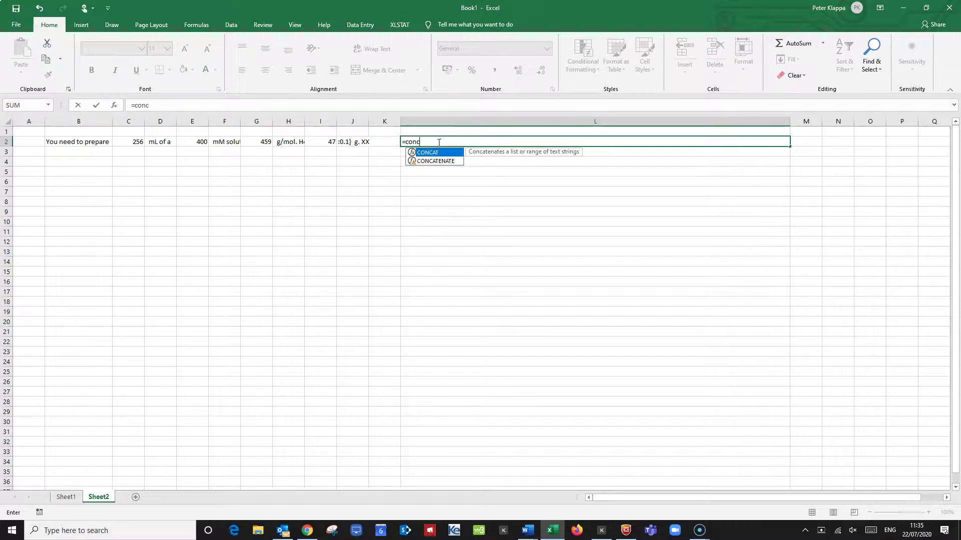
double_click(426, 153)
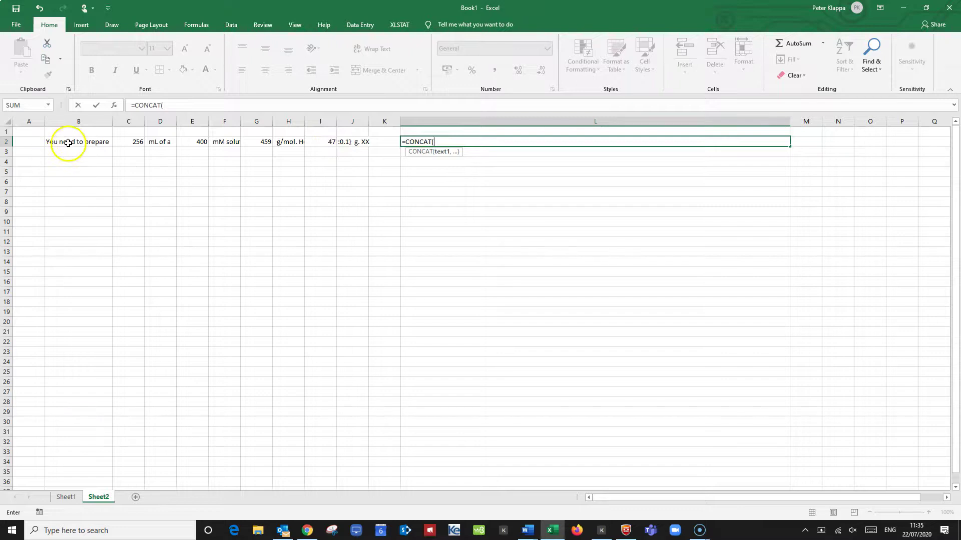
left_click_drag(68, 144, 340, 137)
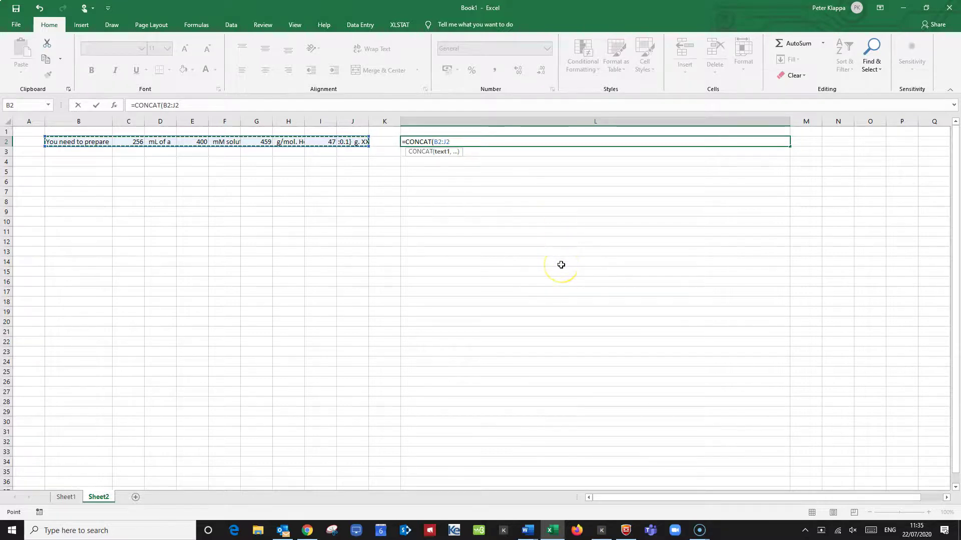
type(")")
key("Return")
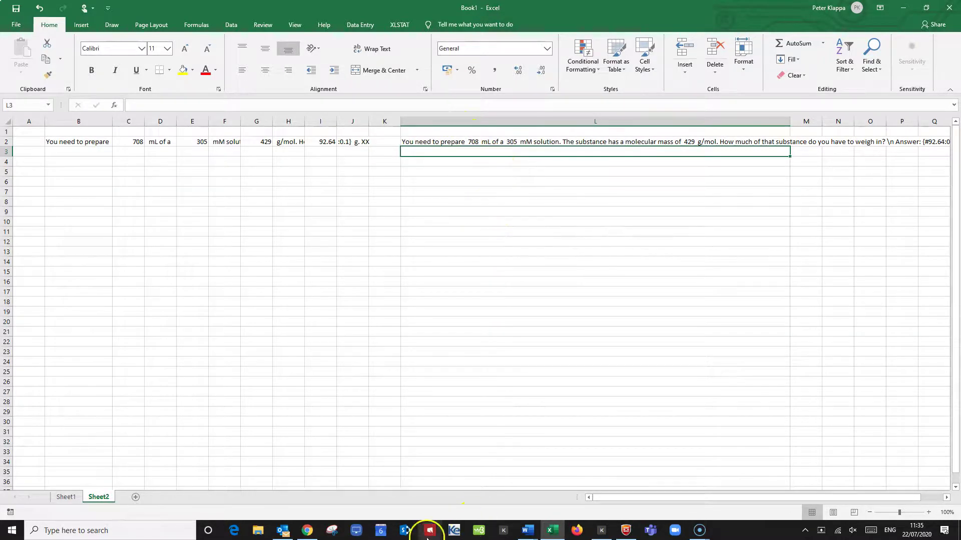
left_click_drag(630, 496, 671, 498)
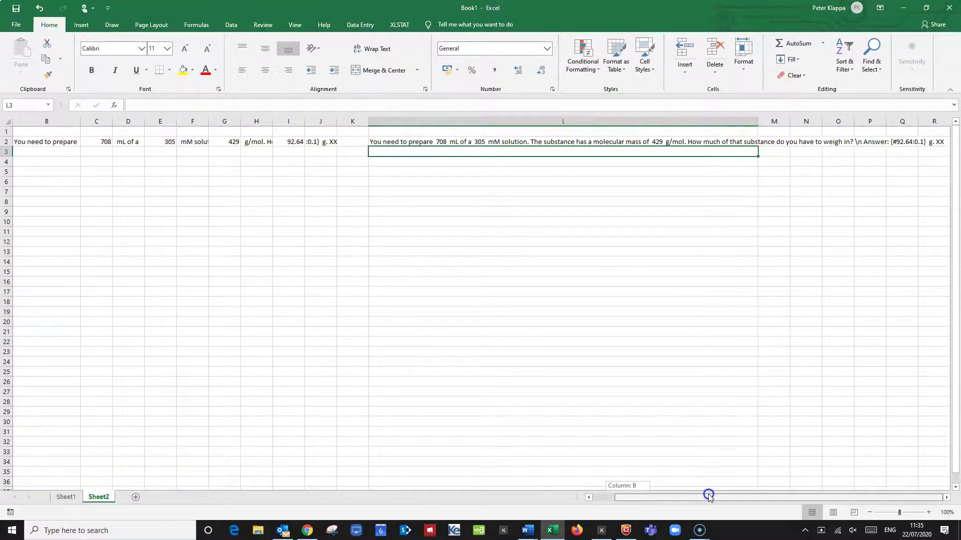
mouse_move(708, 494)
left_mouse_down()
mouse_move(615, 502)
mouse_move(720, 490)
left_mouse_up()
left_click_drag(721, 490, 473, 505)
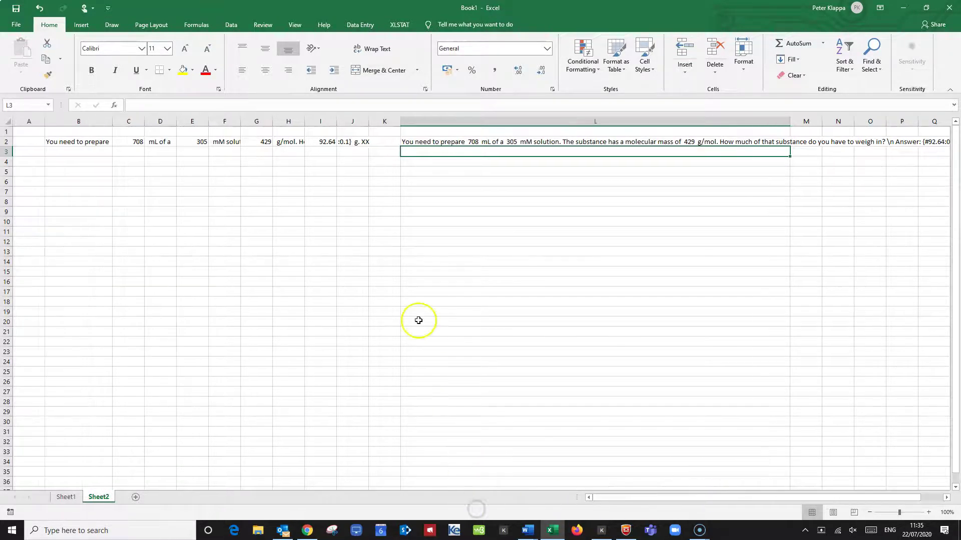
Fill the B2:L2 formulas down to row 100
left_click(71, 143)
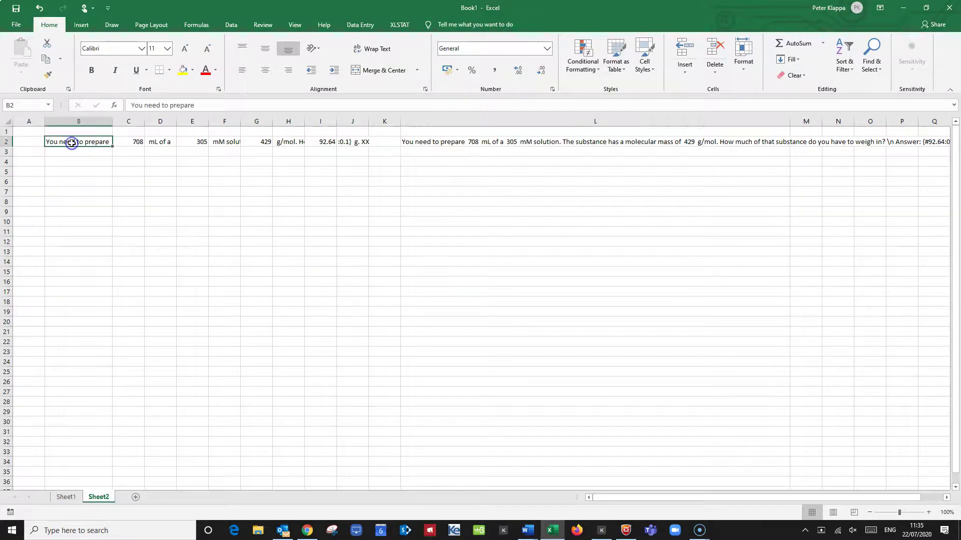
left_click(408, 141, "shift")
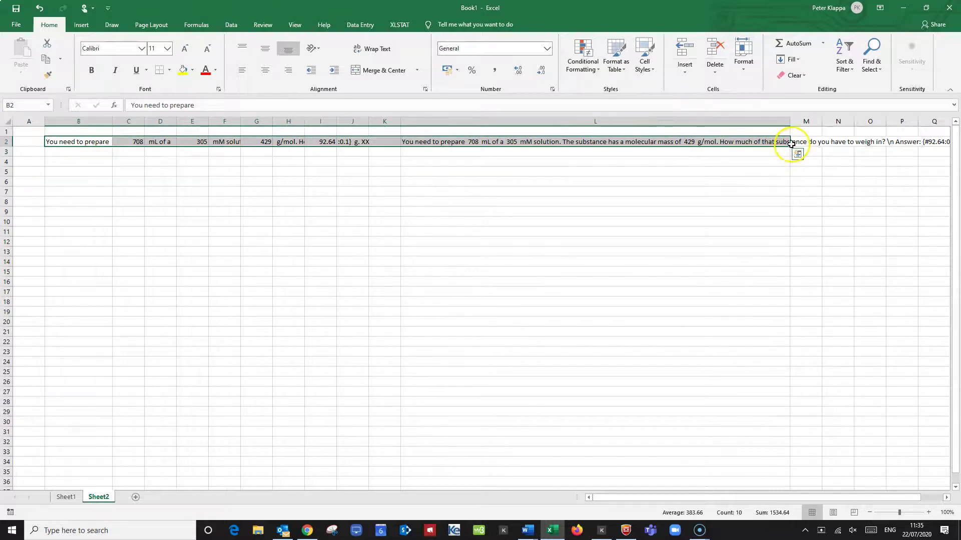
left_click_drag(791, 146, 577, 388)
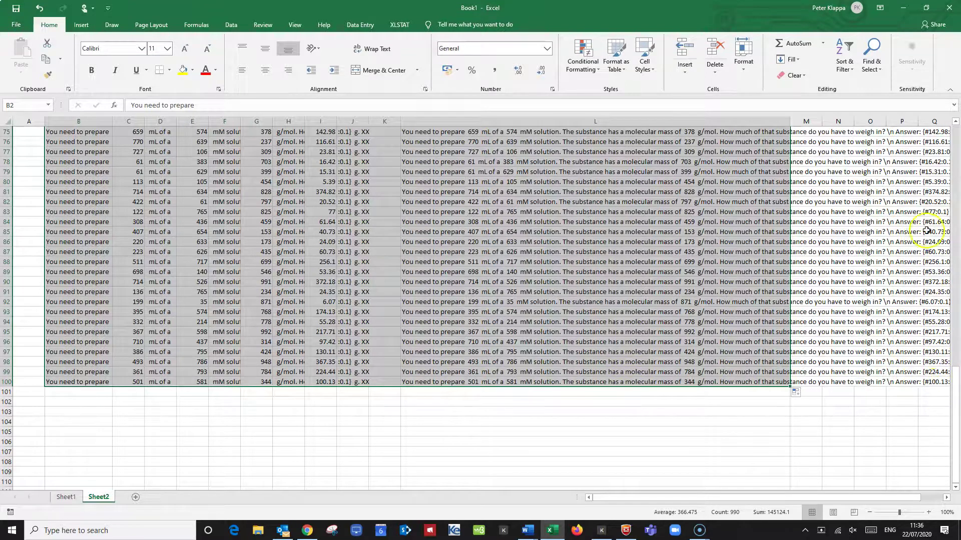
left_click(504, 441)
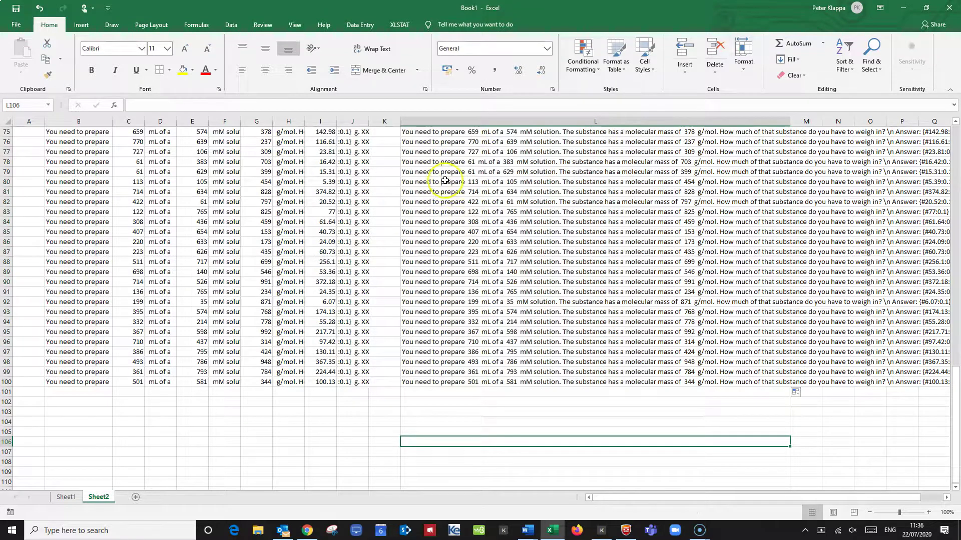
Select the joined questions in L2 through L100
scroll(476, 265, "up", 7)
scroll(479, 269, "up", 17)
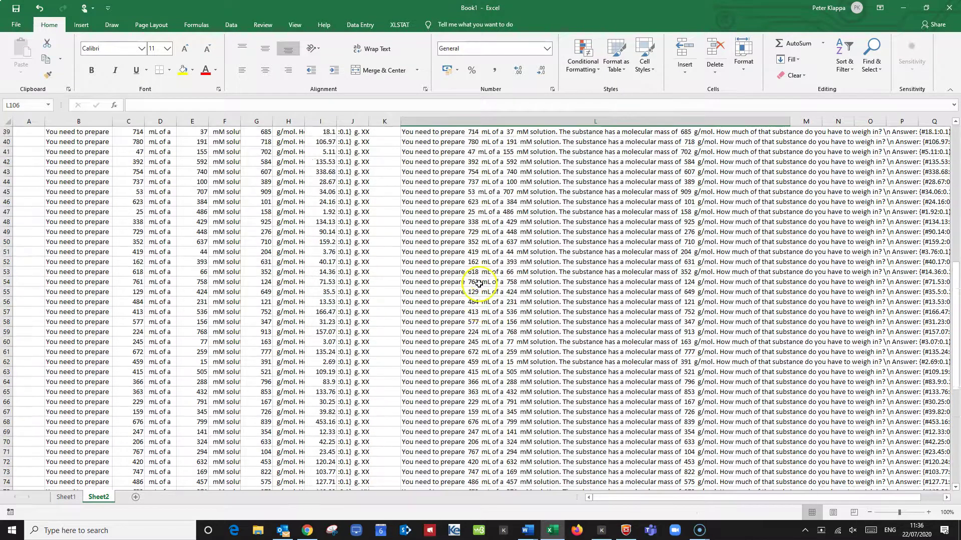
scroll(473, 284, "up", 1)
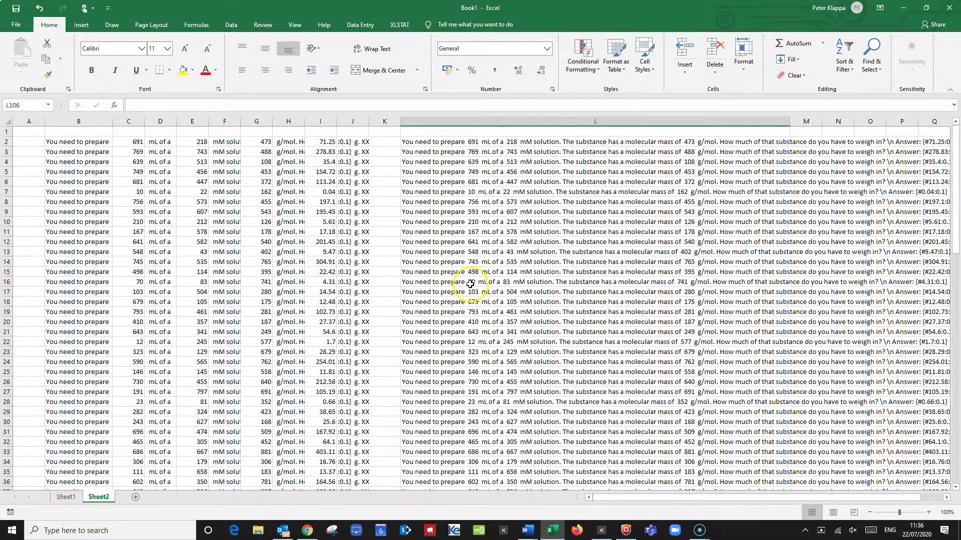
left_click(433, 140)
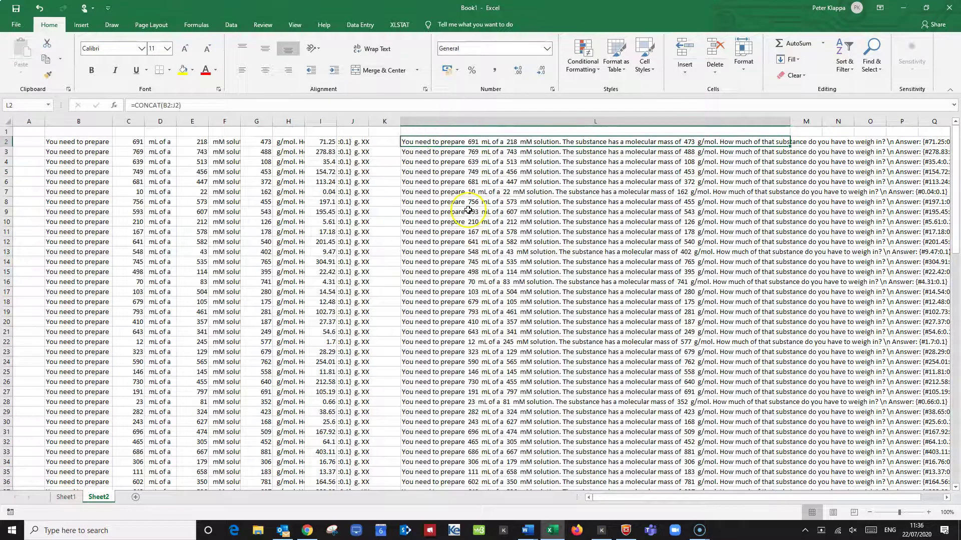
scroll(467, 210, "down", 7)
scroll(468, 210, "down", 18)
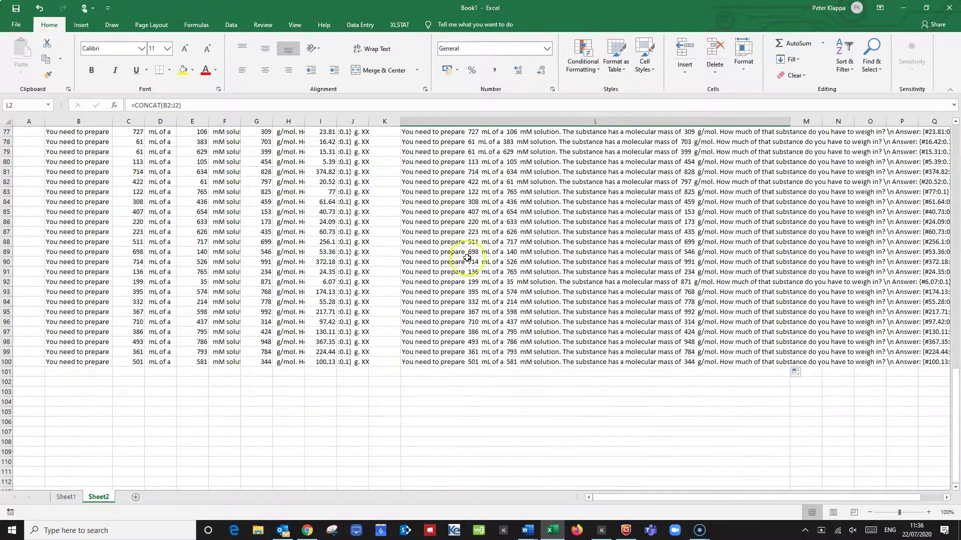
left_click(425, 361, "shift")
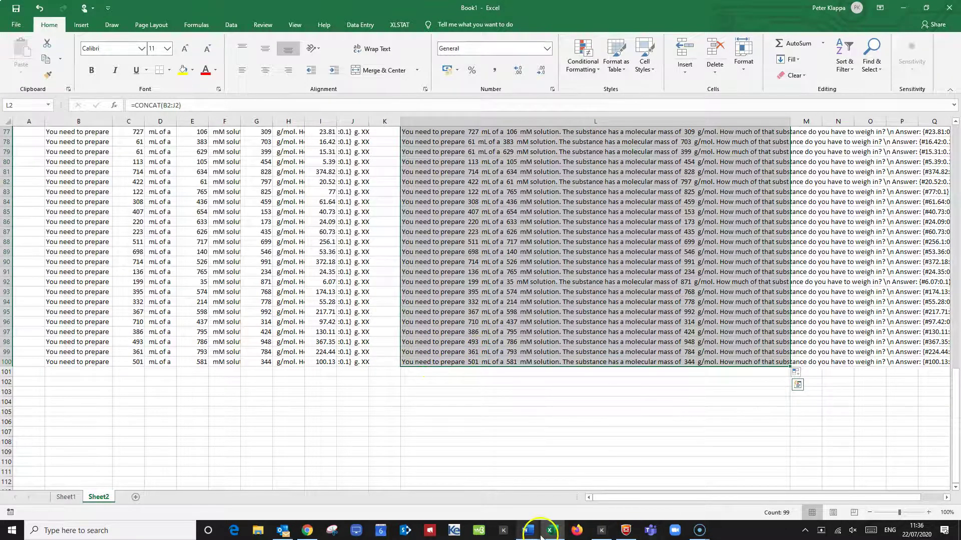
Copy the selected questions from Excel and create a new blank Word document, Document2
key("ctrl+c")
left_click(529, 531)
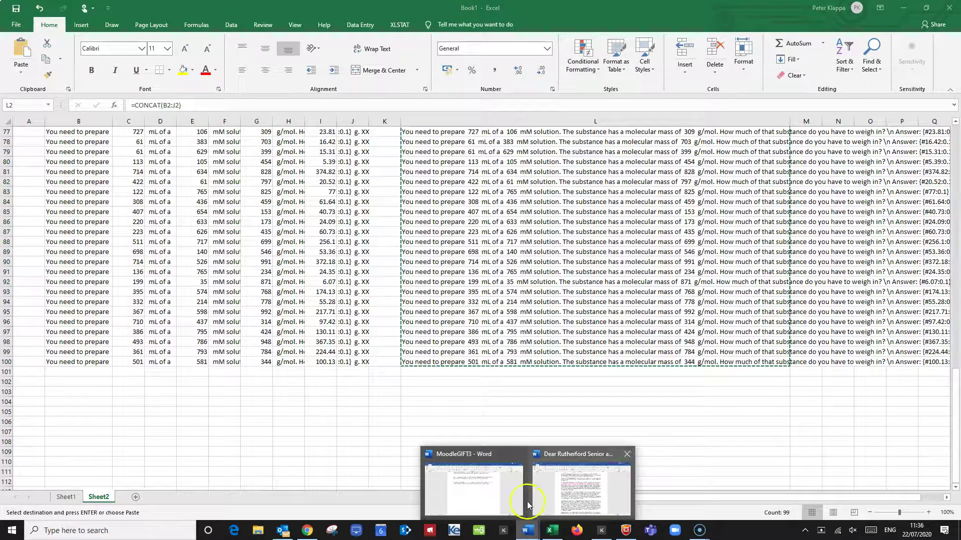
left_click(506, 497)
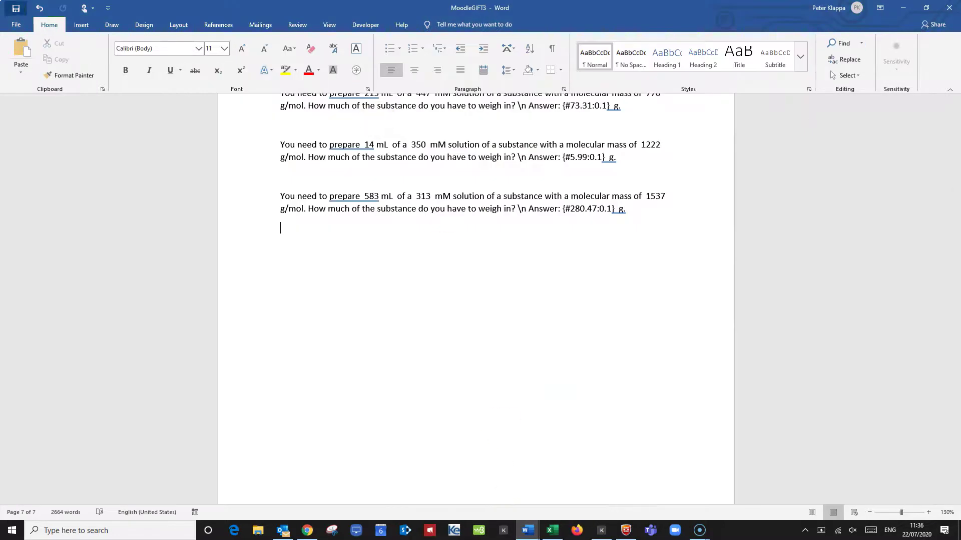
left_click(19, 26)
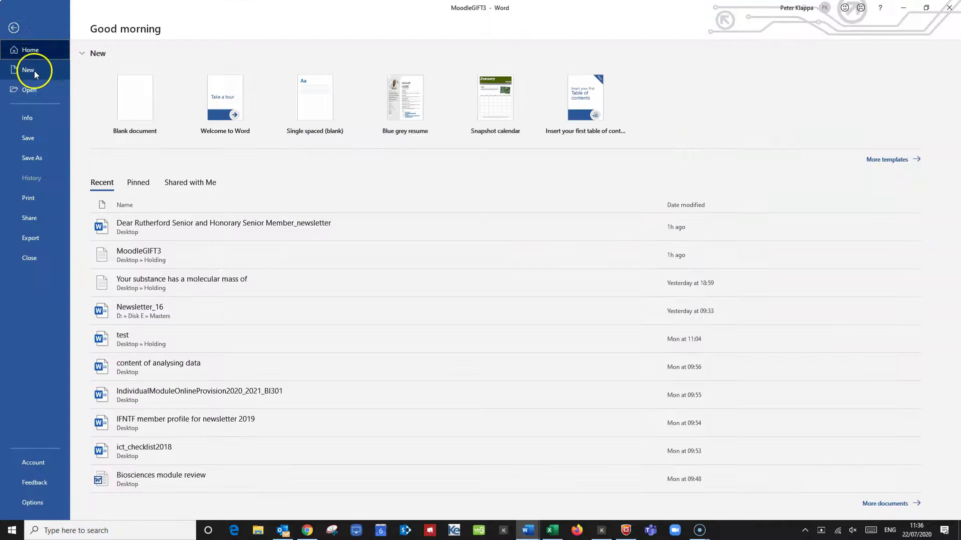
left_click(141, 100)
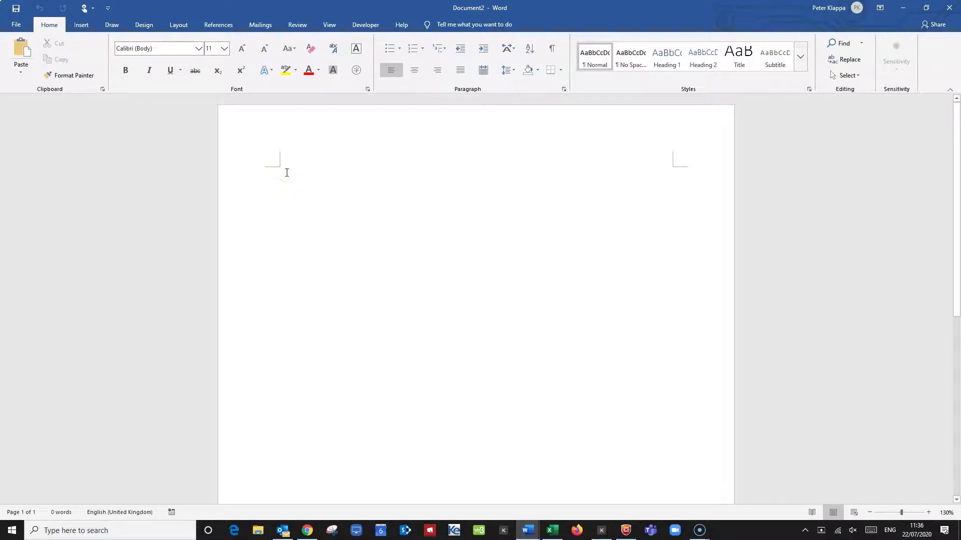
right_click(286, 173)
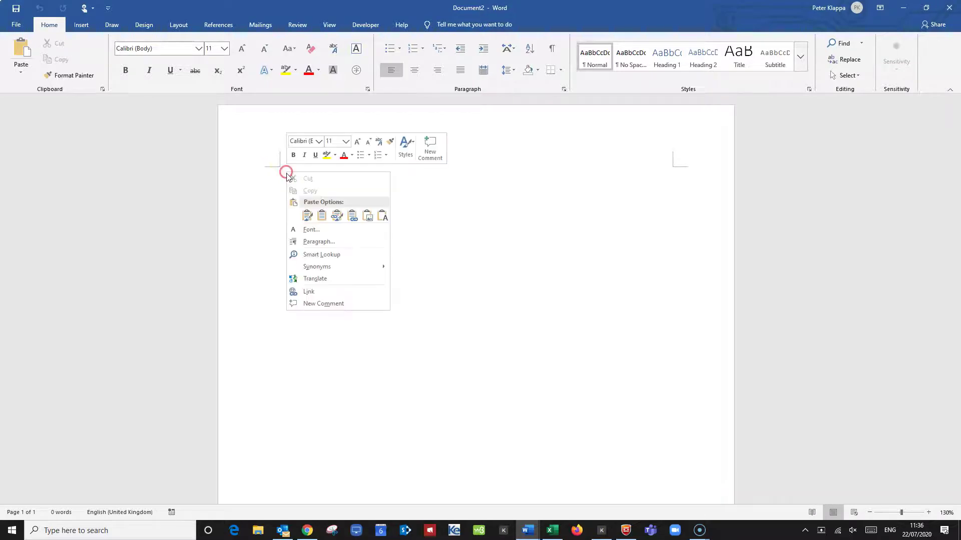
Paste the 99 questions into Document2 with Keep Text Only and scroll back through them
left_click(382, 216)
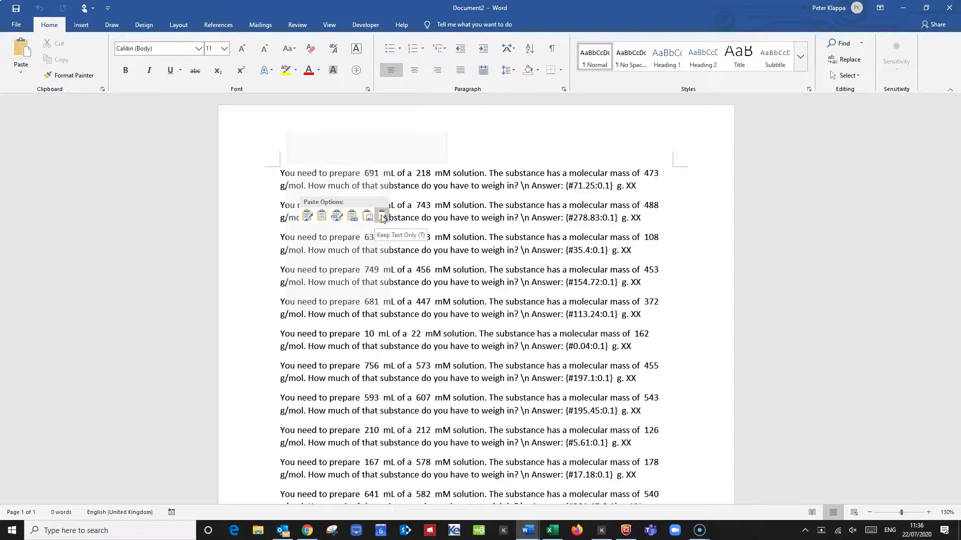
left_click(382, 216)
scroll(468, 271, "up", 3)
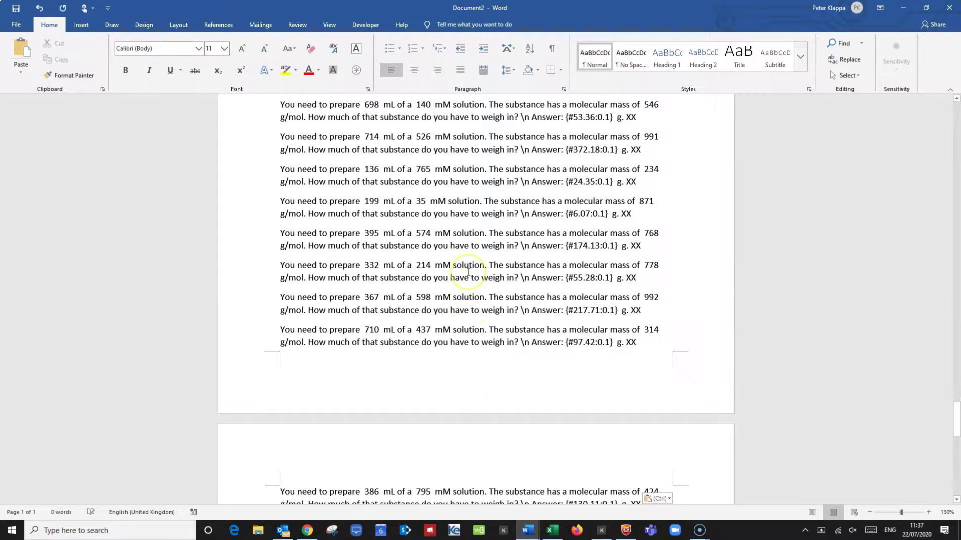
scroll(468, 272, "up", 15)
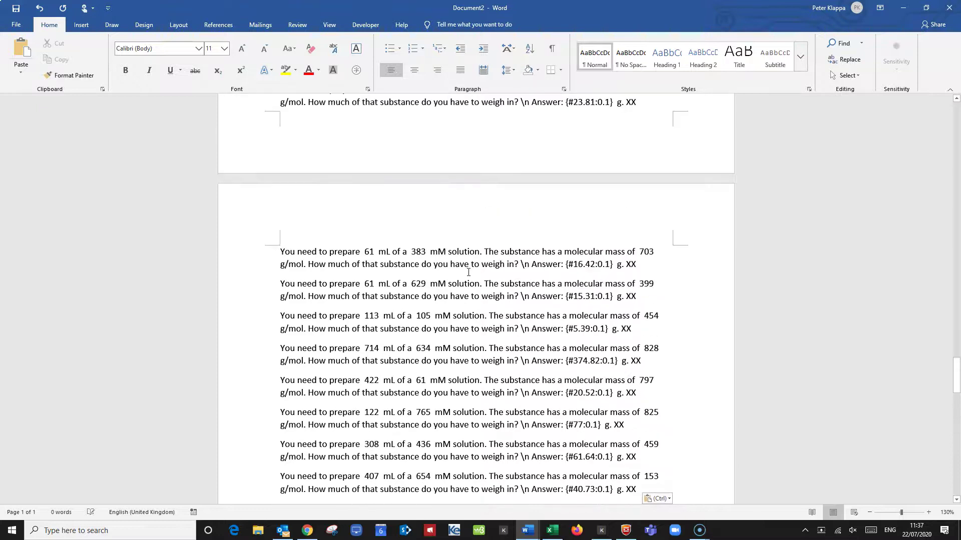
scroll(468, 272, "up", 10)
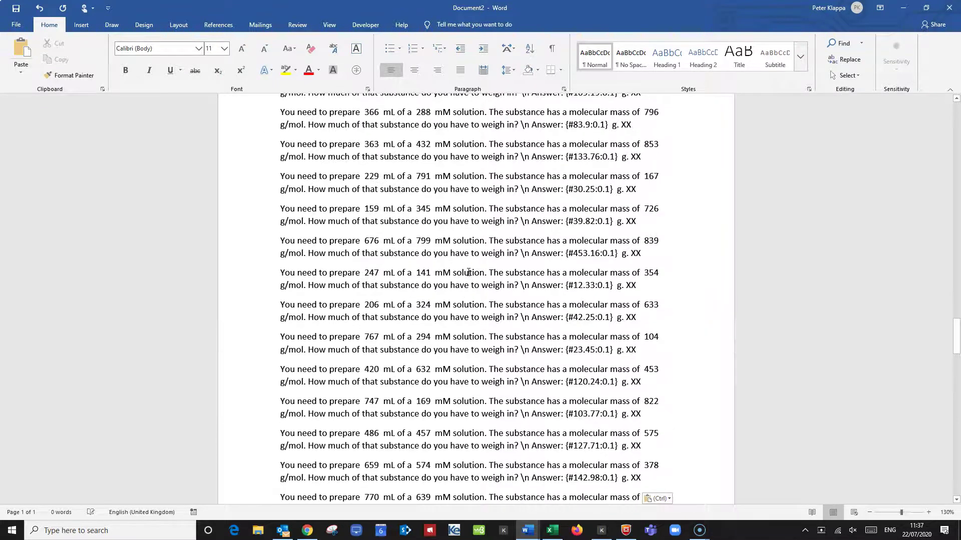
scroll(469, 273, "up", 12)
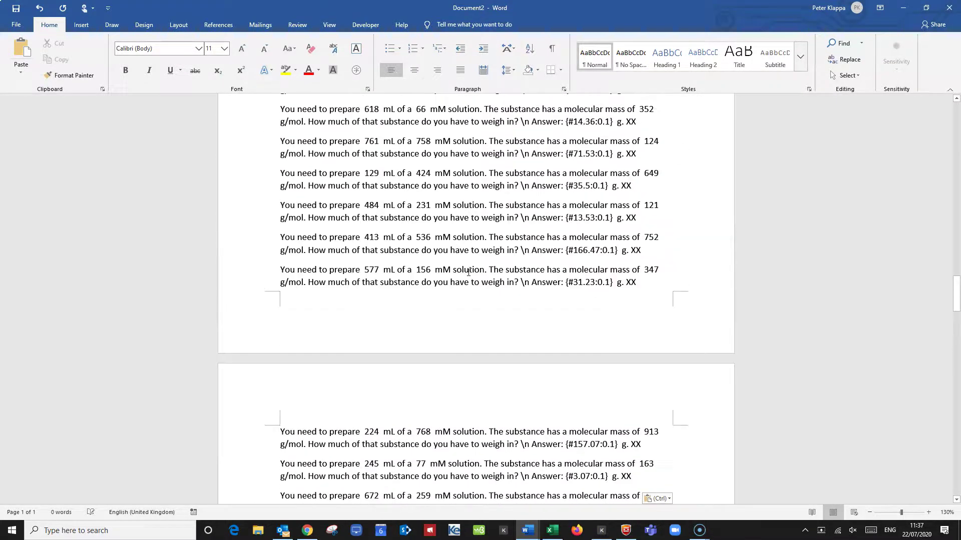
scroll(468, 272, "up", 15)
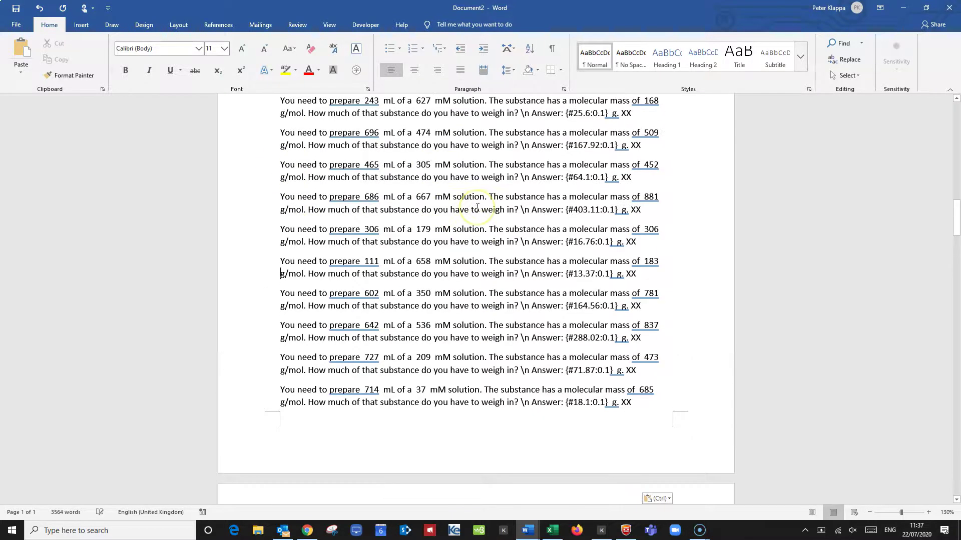
scroll(477, 208, "up", 5)
scroll(477, 208, "up", 6)
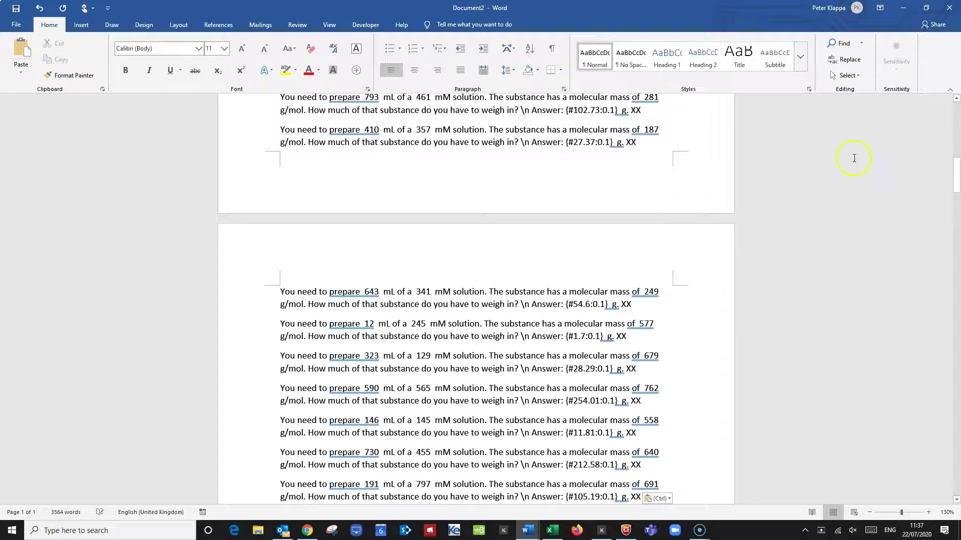
Replace all 99 XX markers with ^p paragraph breaks using Replace All
left_click(852, 61)
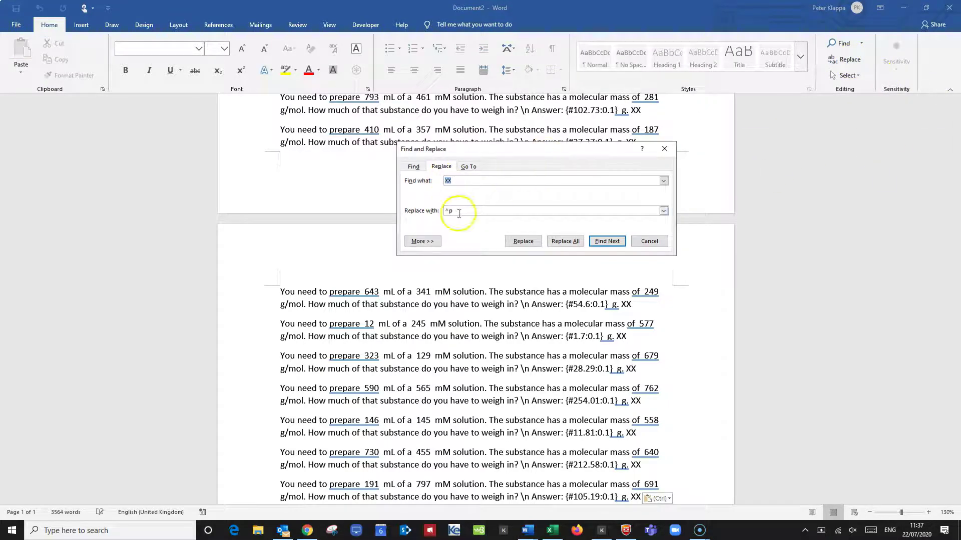
left_click(443, 211)
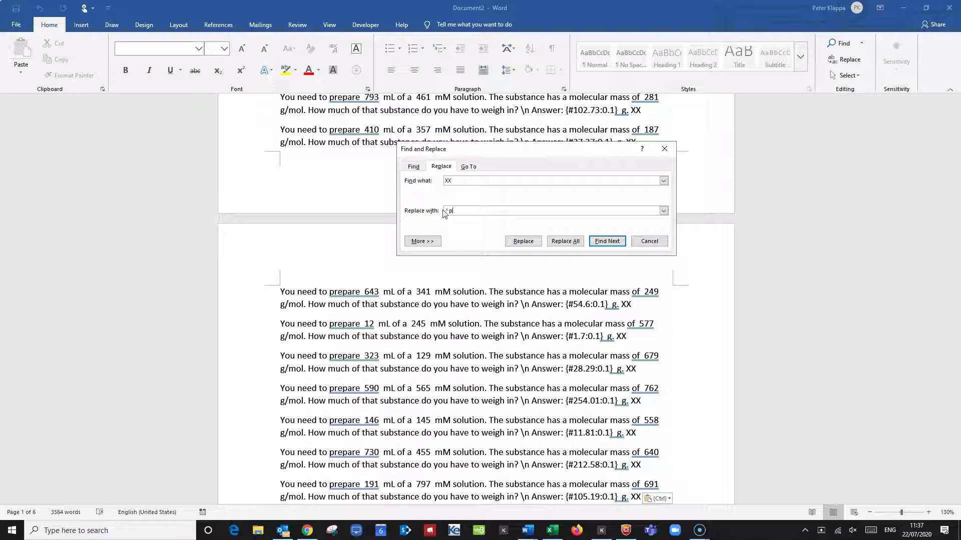
left_click(566, 242)
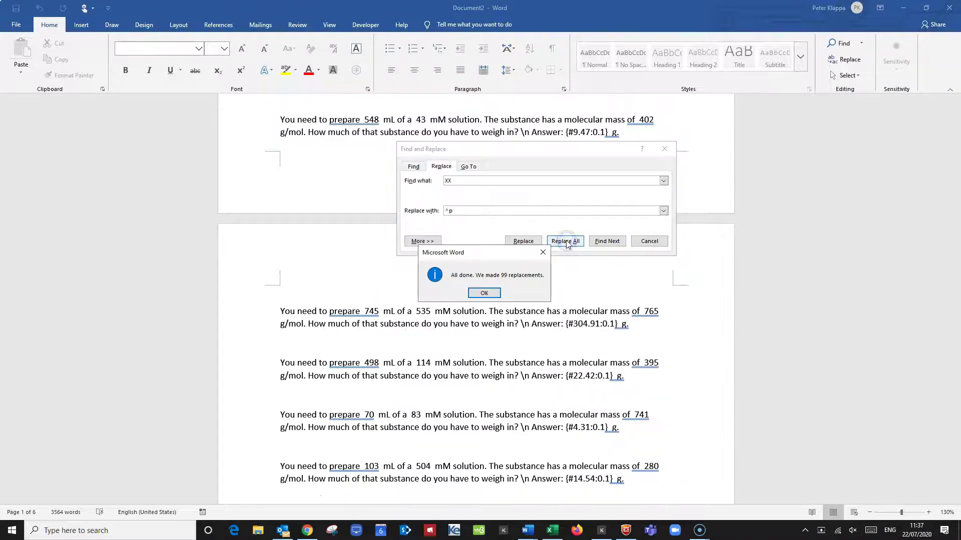
left_click(485, 293)
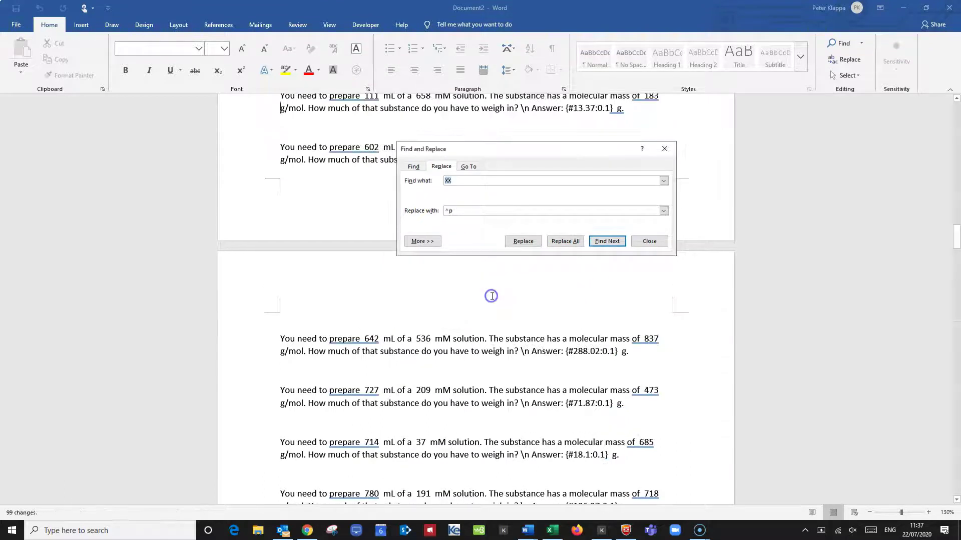
left_click(648, 241)
scroll(412, 344, "up", 10)
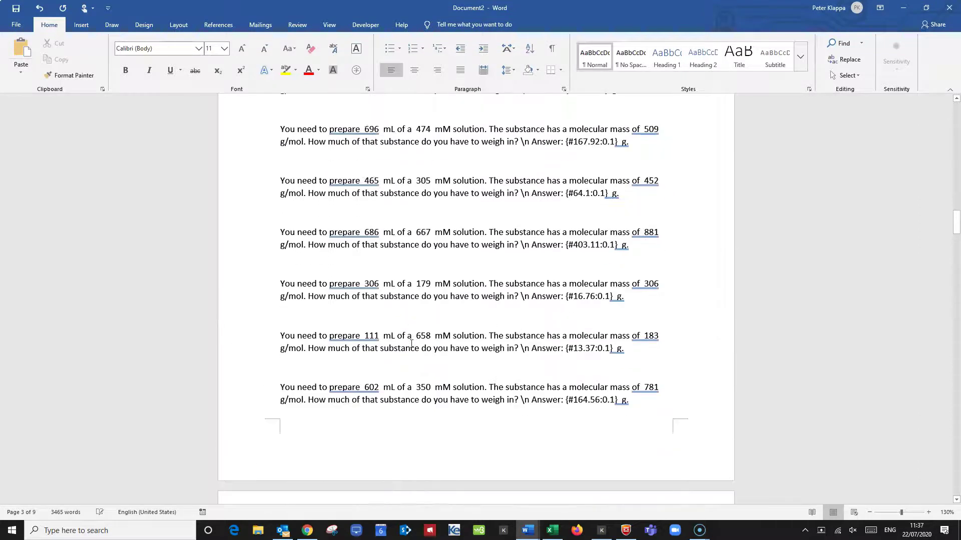
scroll(411, 344, "up", 12)
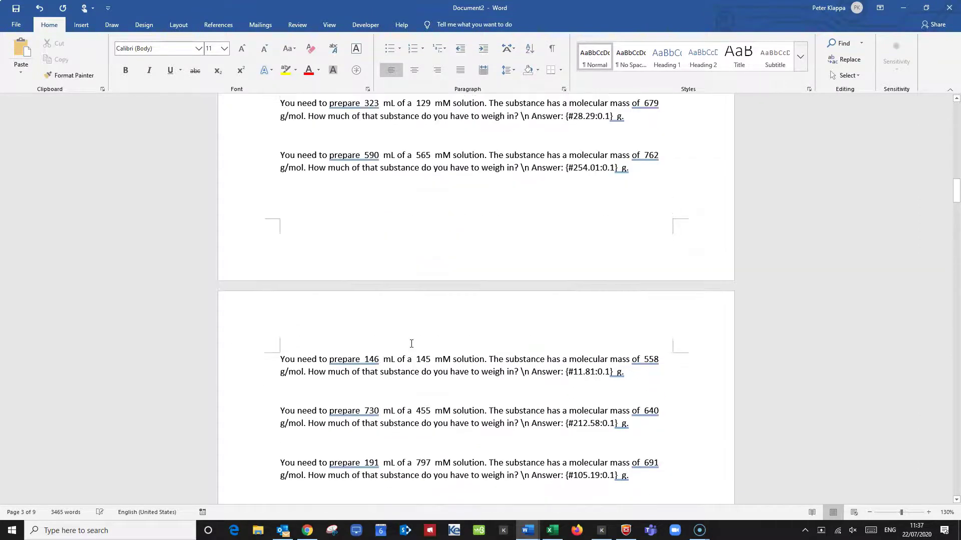
scroll(410, 343, "up", 12)
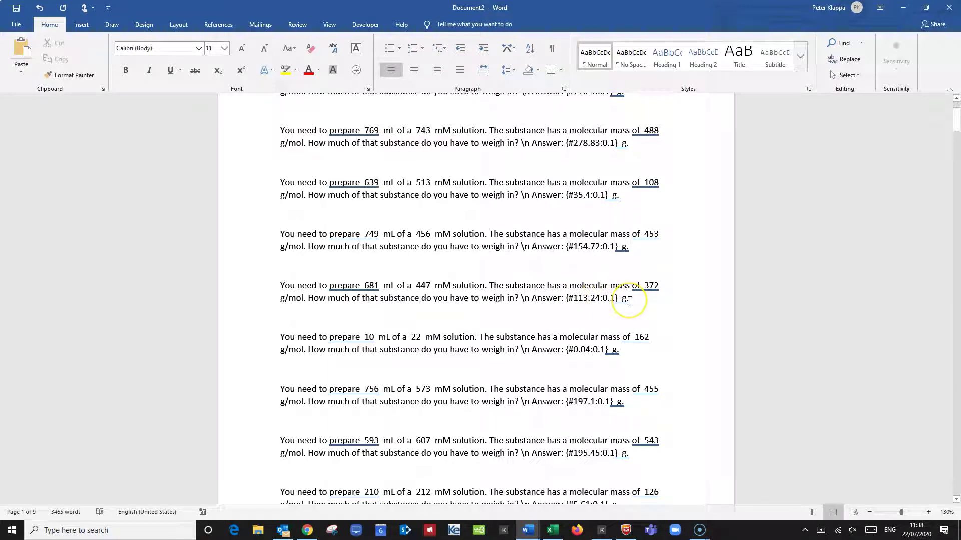
scroll(497, 308, "up", 3)
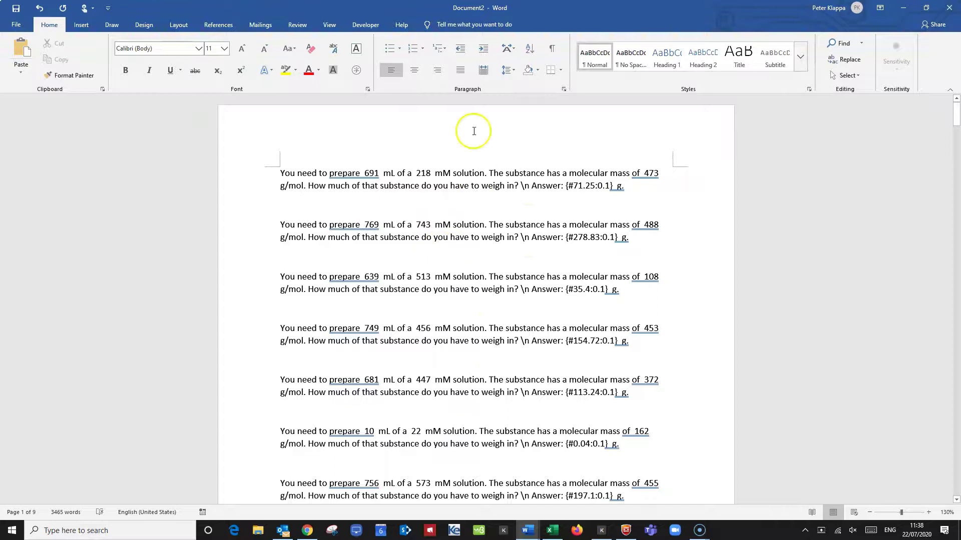
Save As to the Desktop with Plain Text type, naming the file 'Solution questions'
left_click(15, 25)
left_click(32, 159)
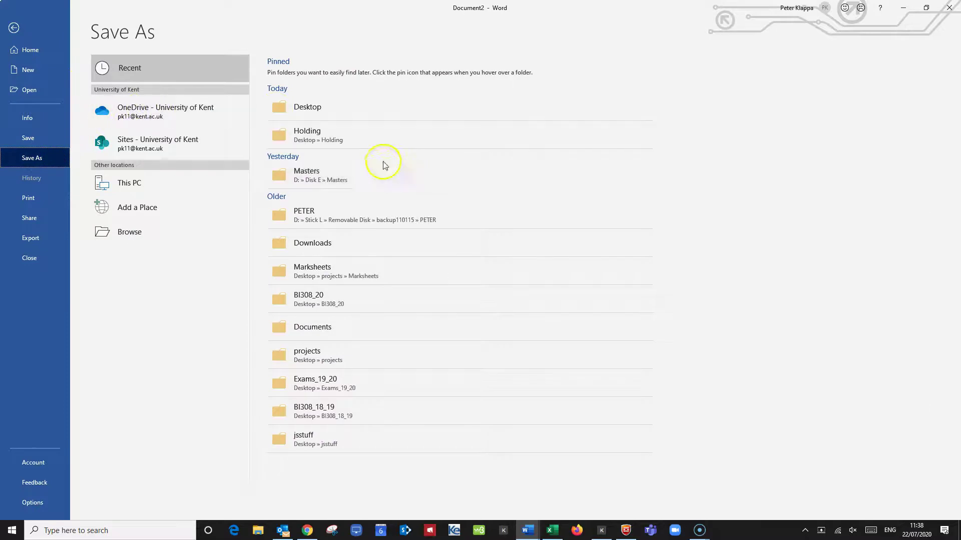
left_click(317, 109)
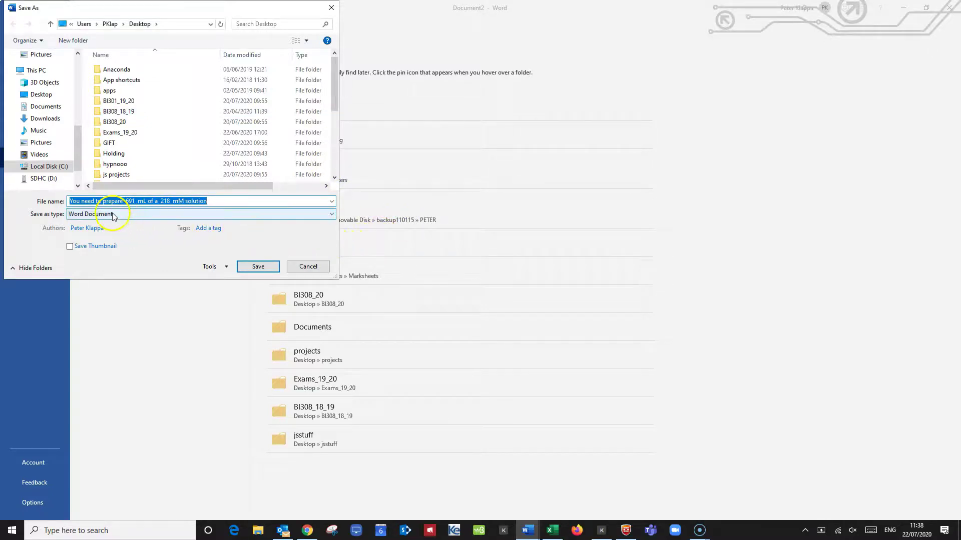
left_click(333, 215)
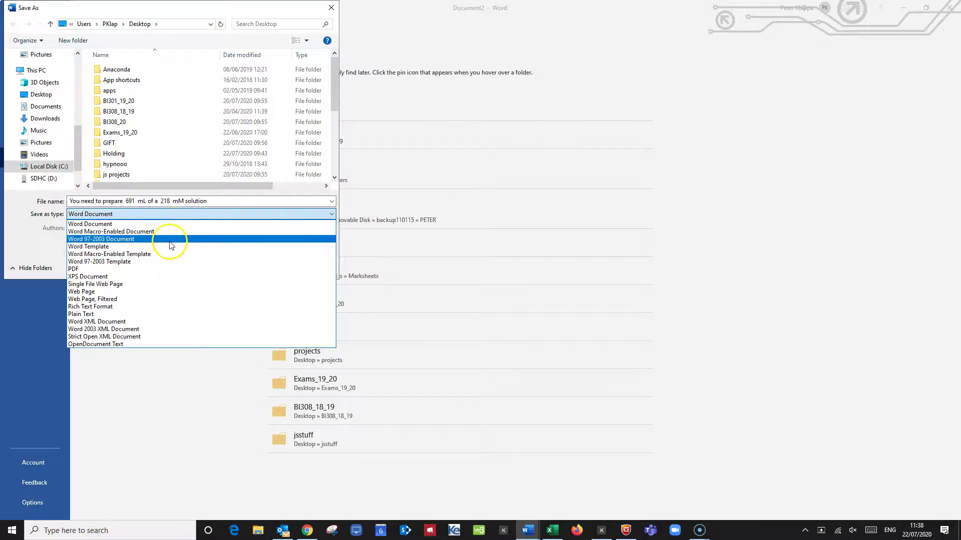
left_click(95, 315)
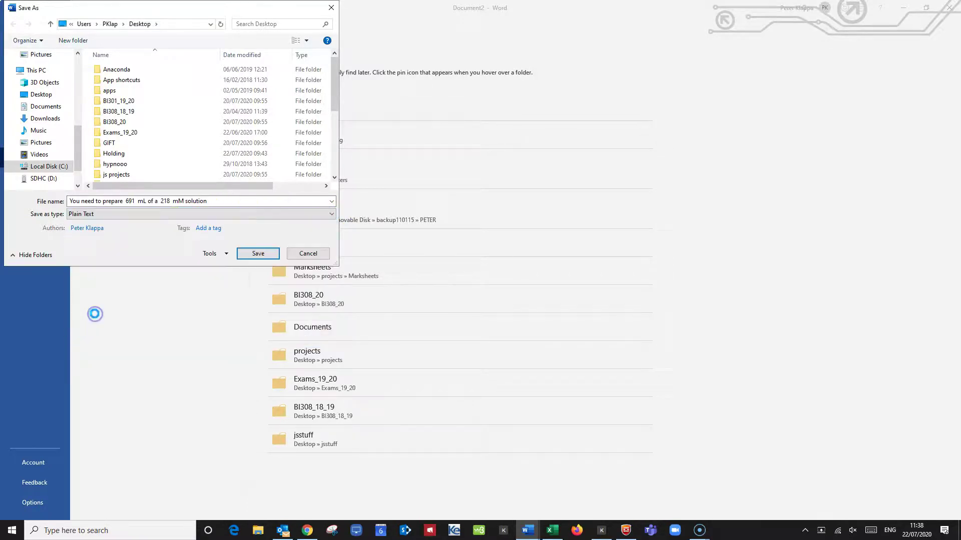
left_click(218, 202)
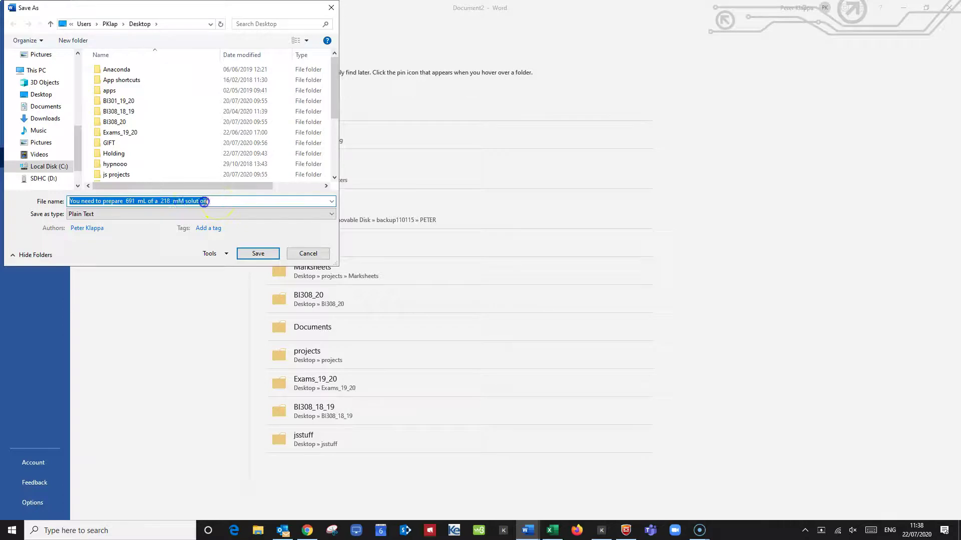
type("Solution questions")
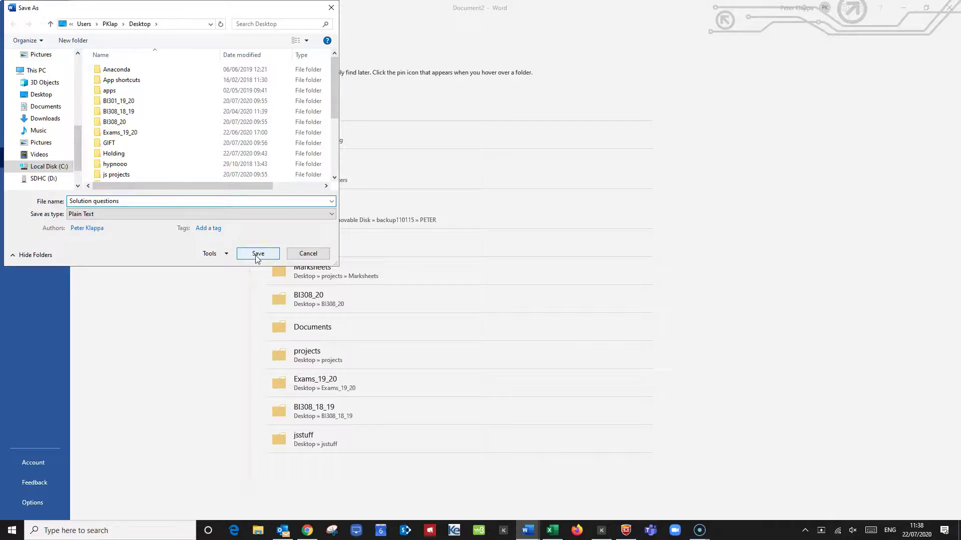
Save 'Solution questions' as plain text with Other encoding set to Unicode (UTF-8)
left_click(257, 253)
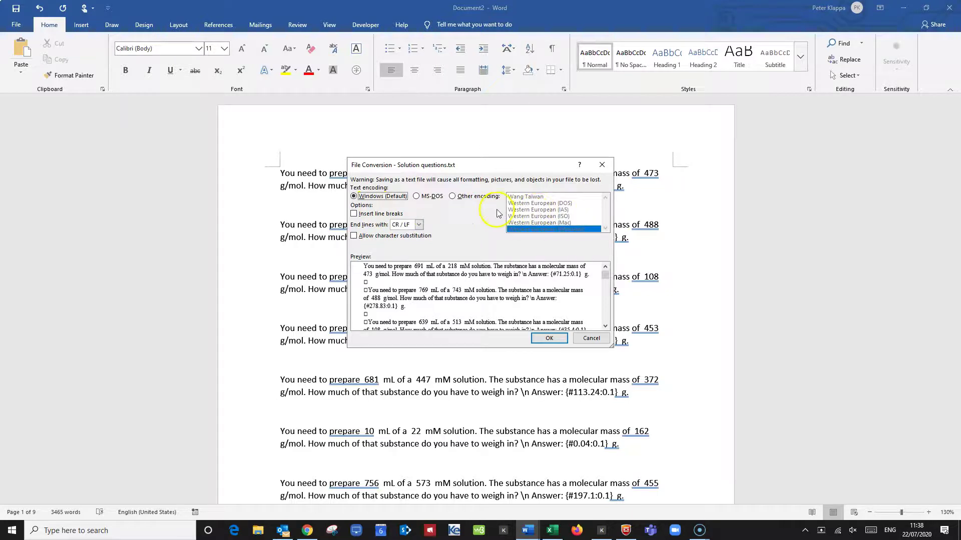
left_click(453, 197)
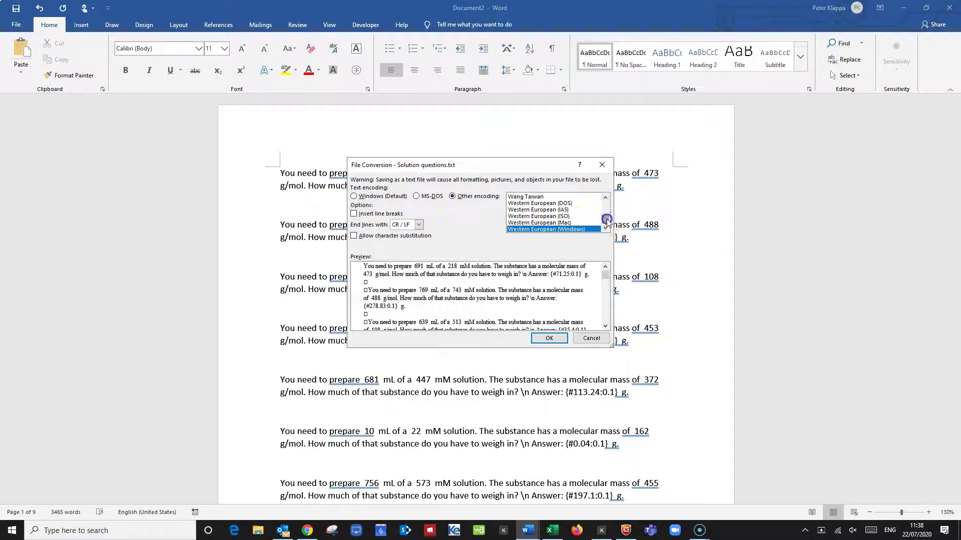
left_click(606, 198)
left_click(605, 198)
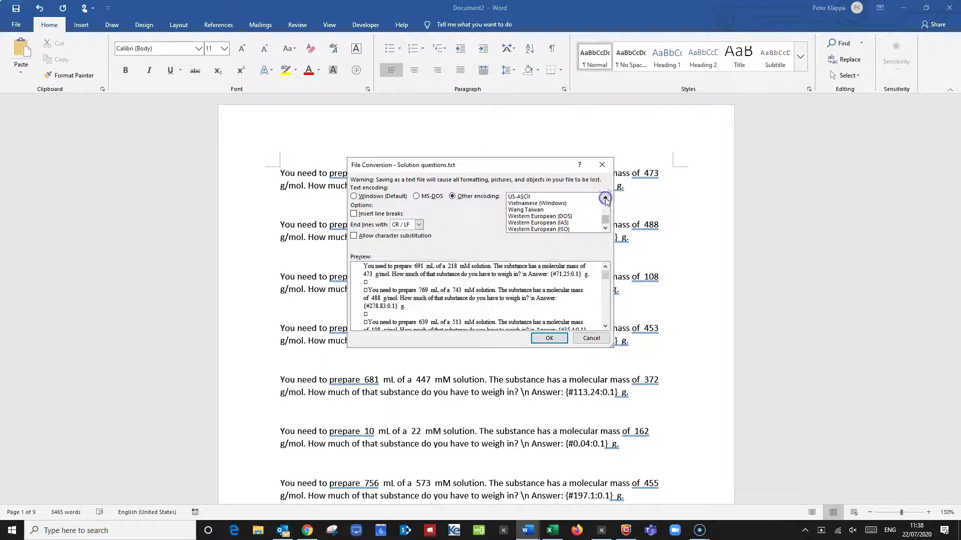
left_click(605, 199)
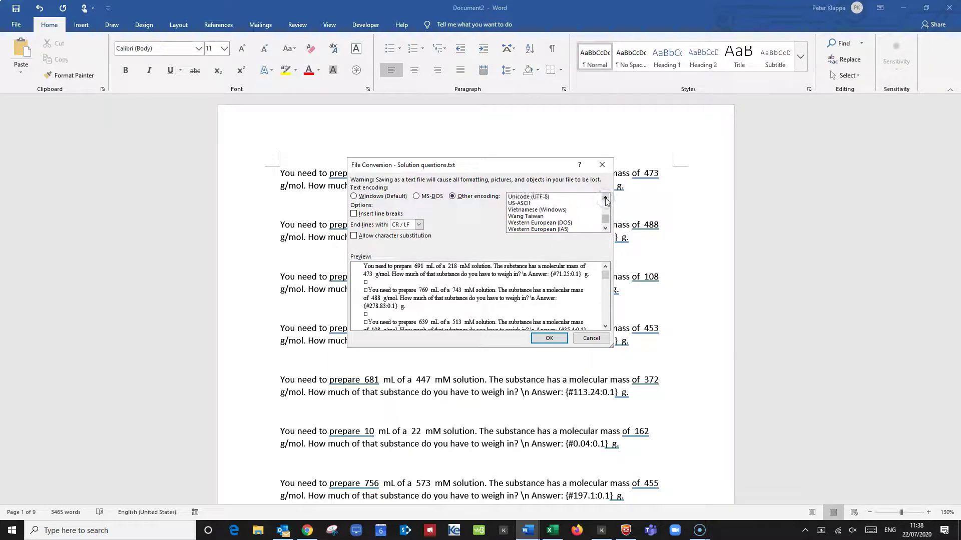
left_click(545, 198)
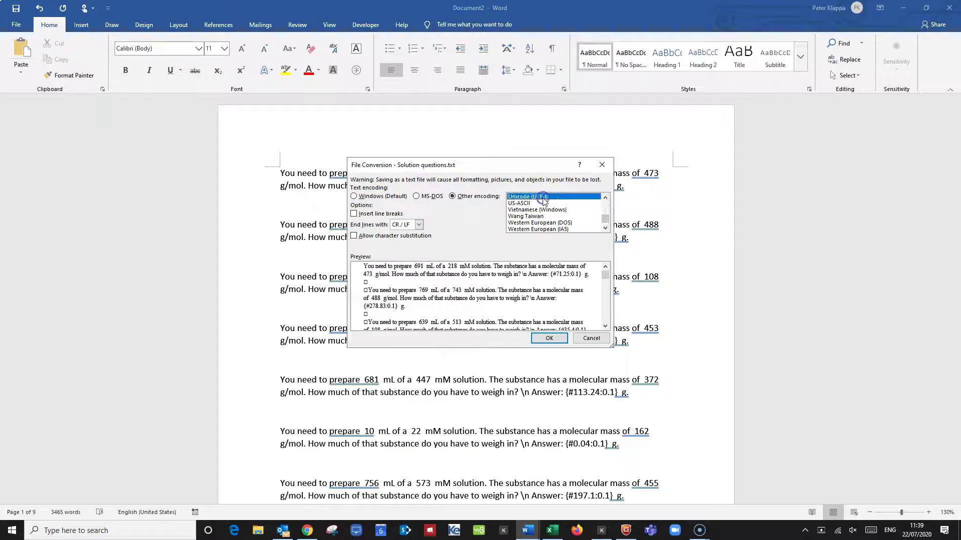
left_click(549, 339)
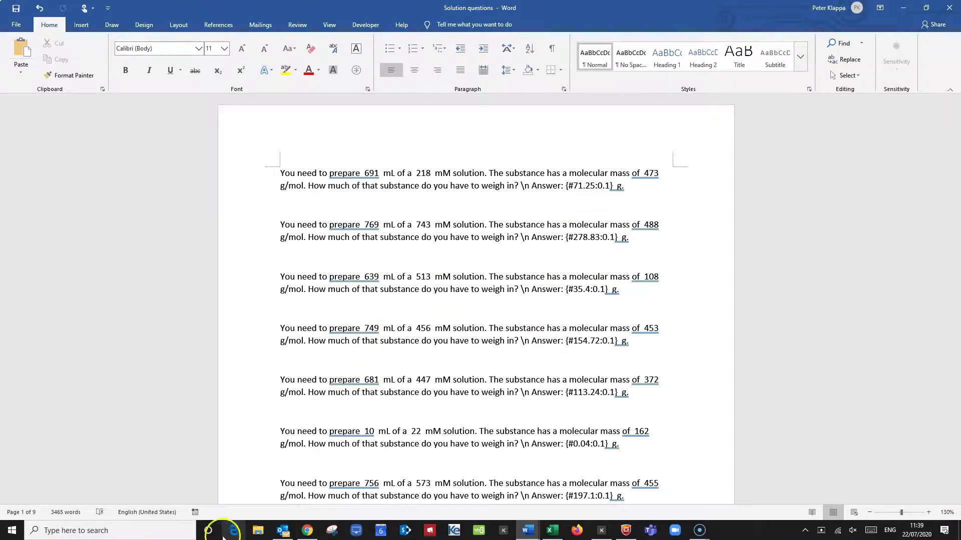
left_click(258, 531)
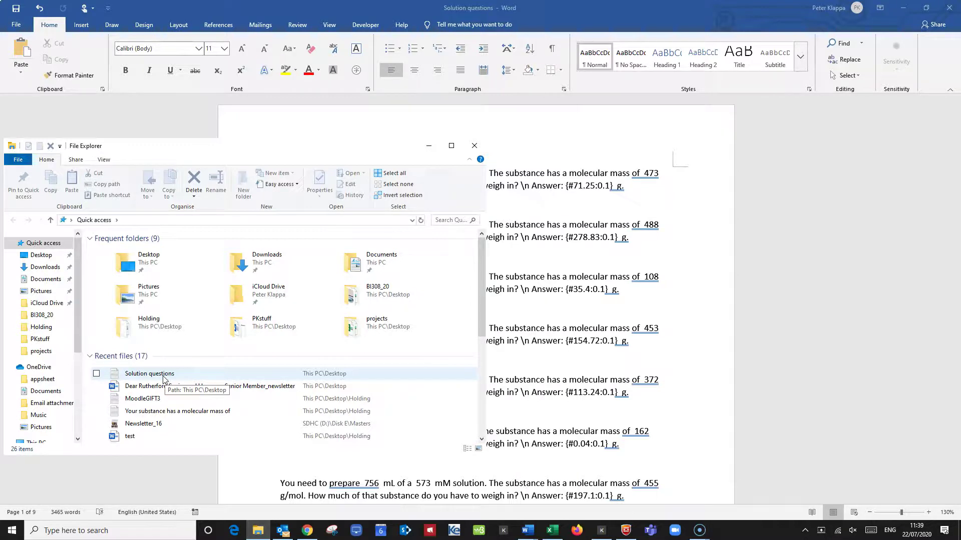
left_click(166, 377)
left_click(57, 493)
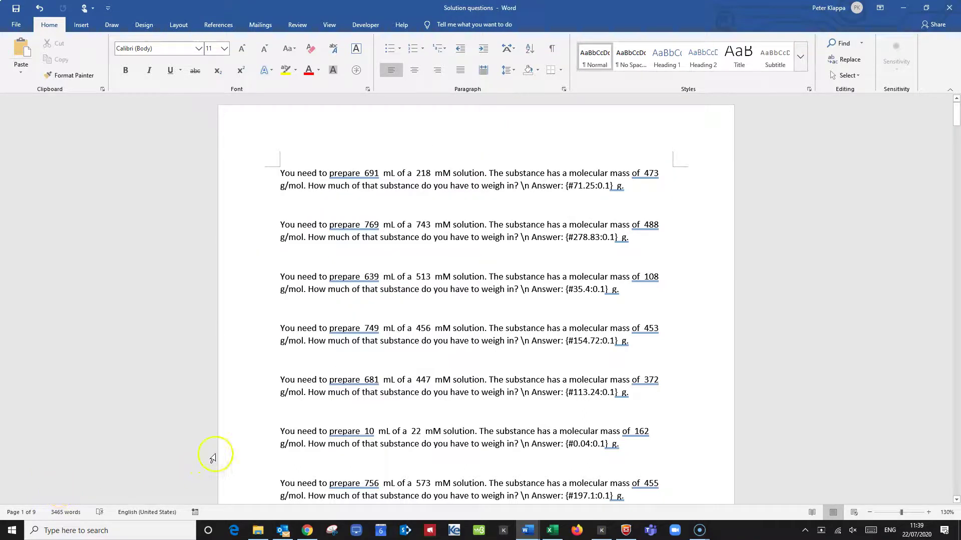
left_click(253, 435)
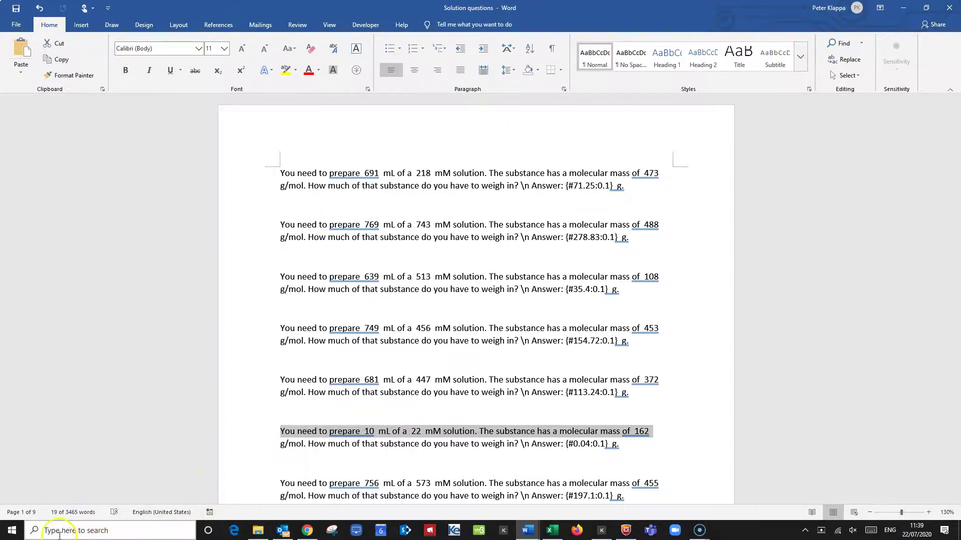
left_click(701, 535)
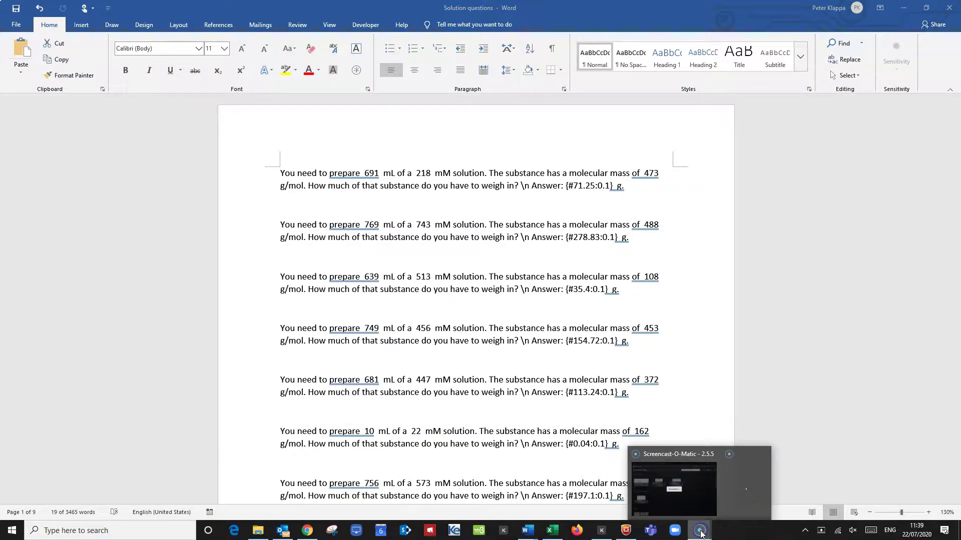